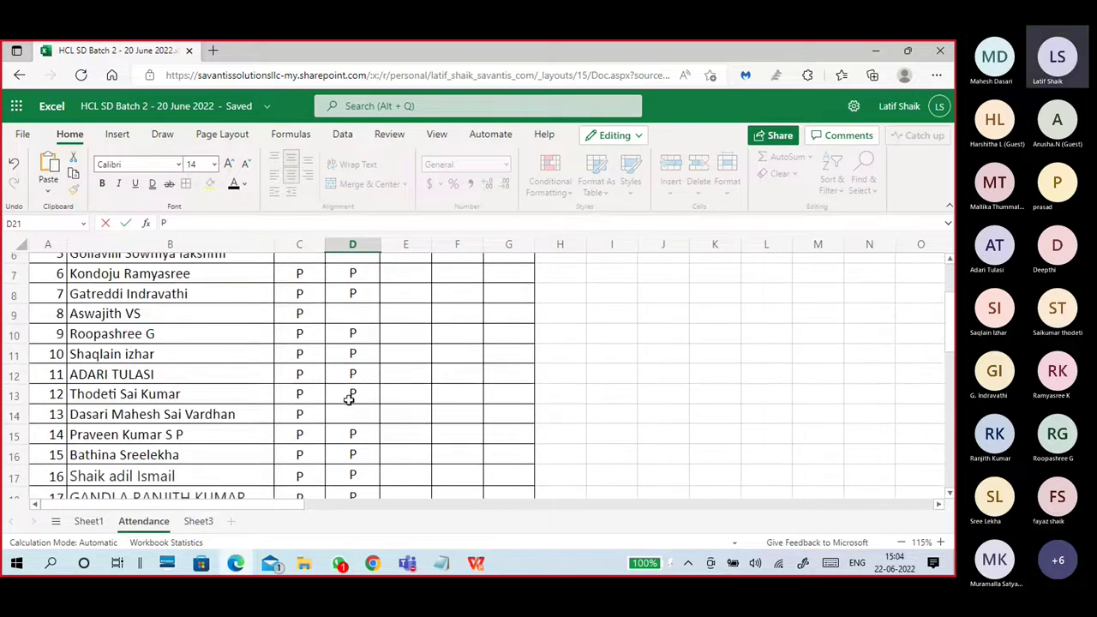
Step: Mark attendance as present by entering P in cell D14 of the Attendance sheet
{"action": "left_click", "coordinate": [353, 412]}
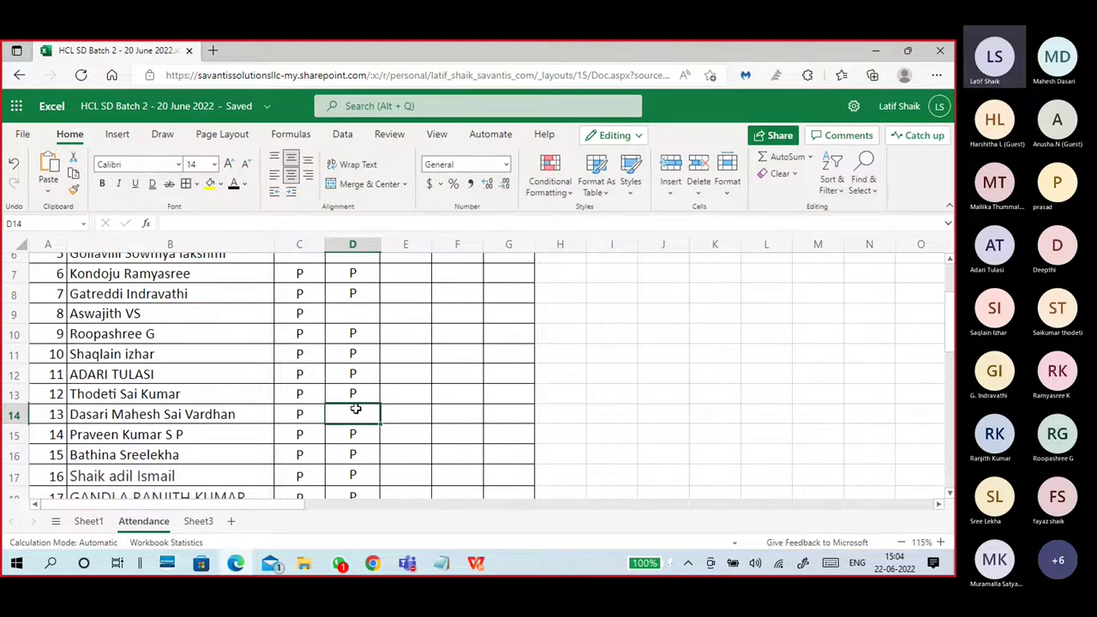
{"action": "type", "text": "P"}
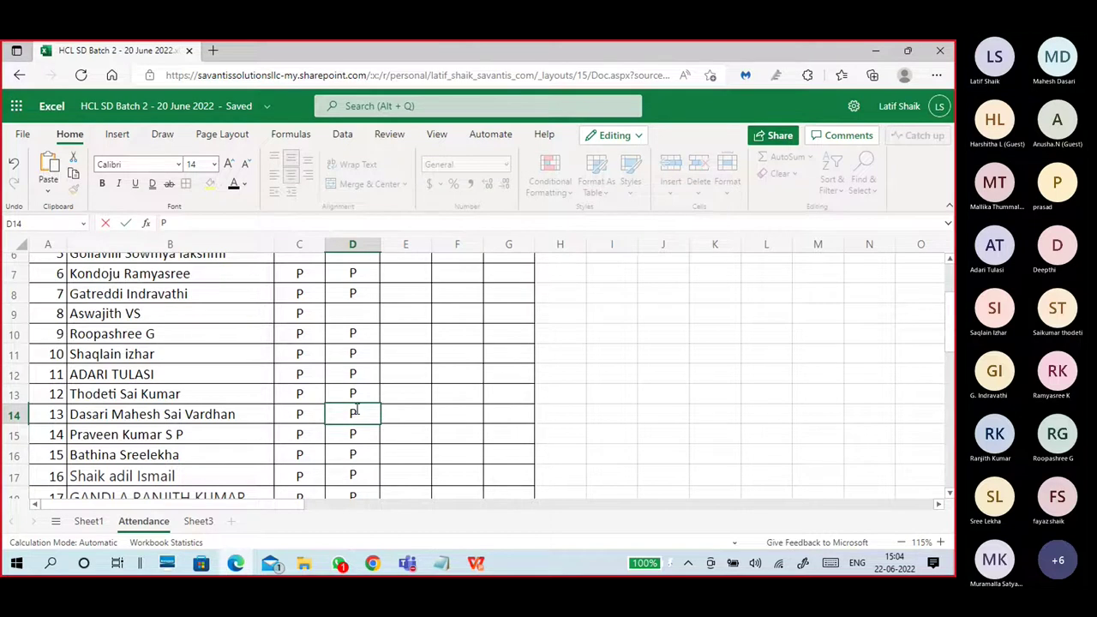
{"action": "left_click", "coordinate": [353, 314]}
Step: Review column D of the Attendance sheet down to row 23 for entries that are still blank
{"action": "scroll", "coordinate": [377, 343], "scroll_direction": "up", "scroll_amount": 3}
{"action": "left_click", "coordinate": [370, 356]}
{"action": "scroll", "coordinate": [369, 369], "scroll_direction": "down", "scroll_amount": 2}
{"action": "left_click", "coordinate": [365, 383]}
{"action": "scroll", "coordinate": [366, 382], "scroll_direction": "down", "scroll_amount": 3}
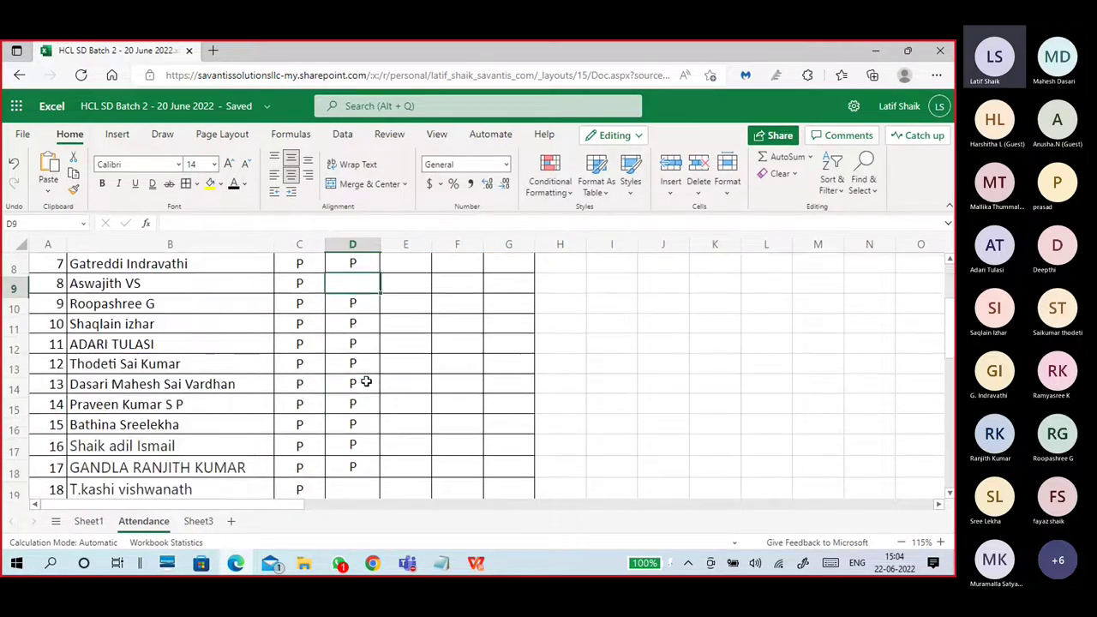
{"action": "left_click", "coordinate": [359, 408]}
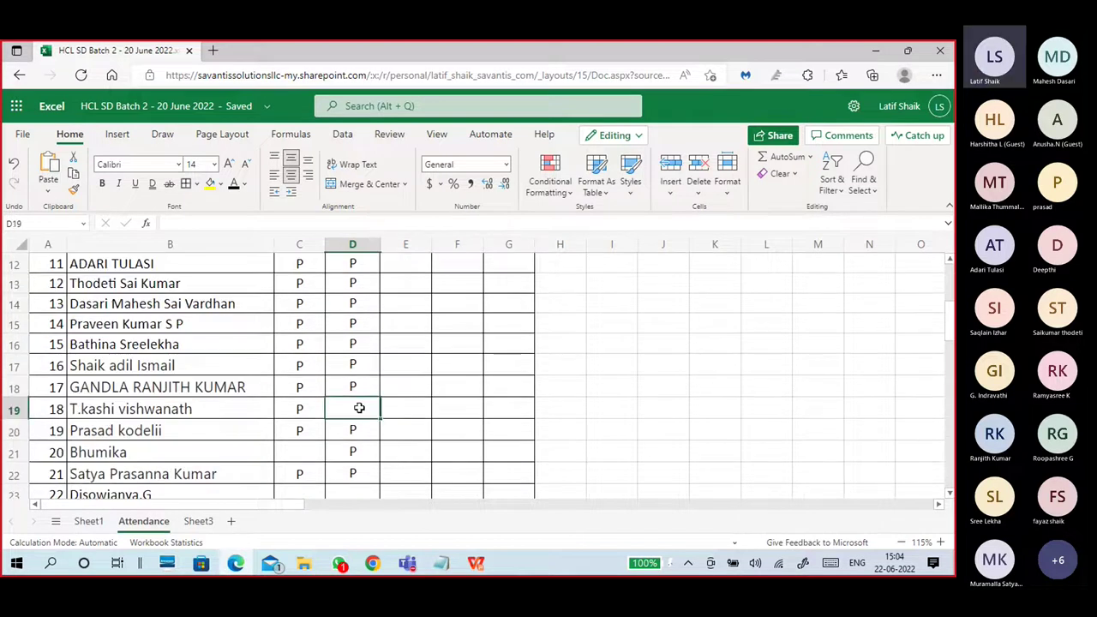
{"action": "scroll", "coordinate": [359, 408], "scroll_direction": "down", "scroll_amount": 3}
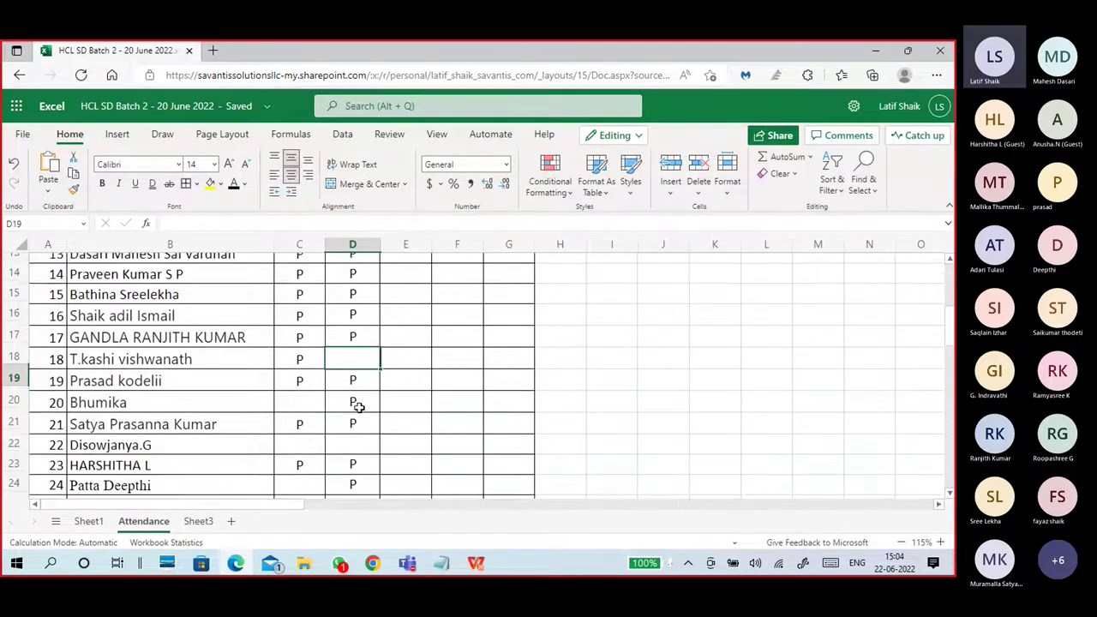
{"action": "left_click", "coordinate": [359, 408]}
{"action": "left_click", "coordinate": [356, 422]}
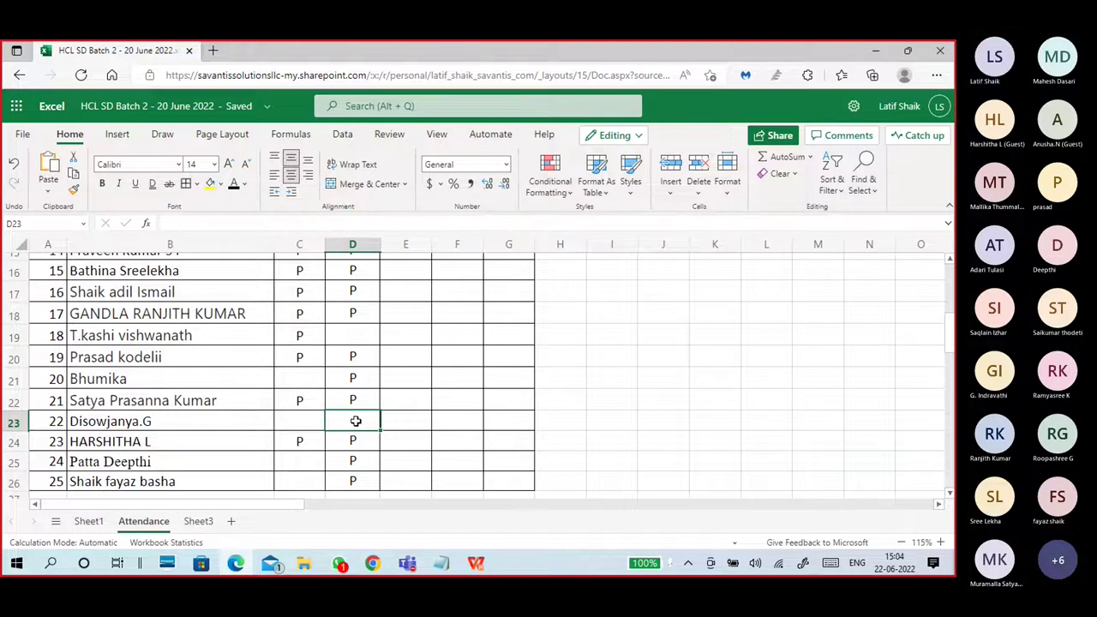
Step: Check the participants in the Teams meeting and enter P in cell D19 of the Attendance sheet
{"action": "left_click", "coordinate": [349, 335]}
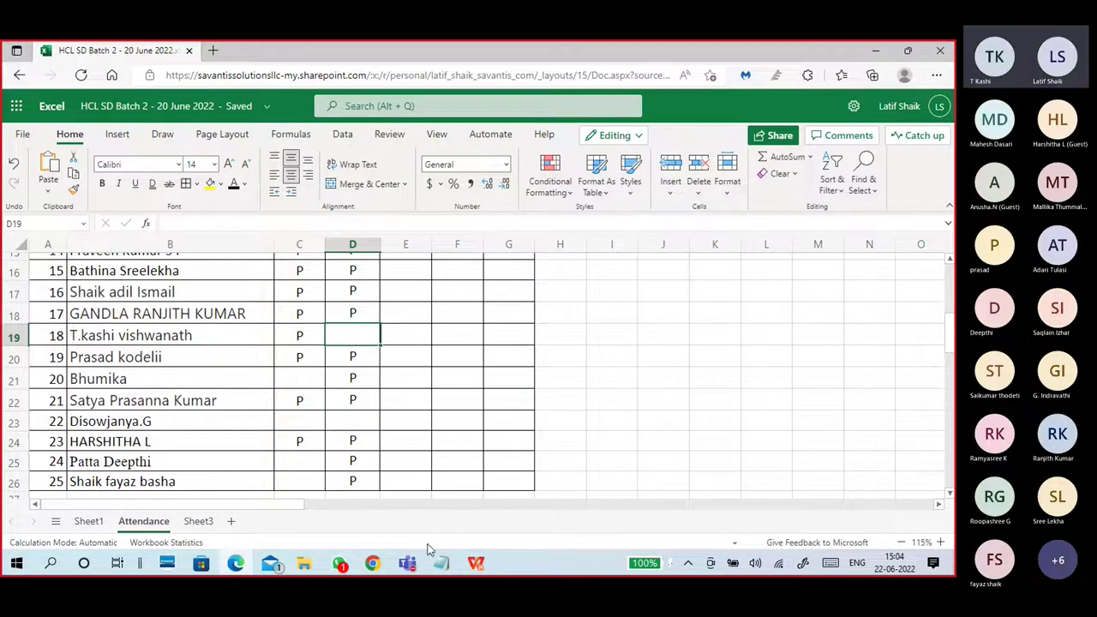
{"action": "mouse_move", "coordinate": [408, 563]}
{"action": "left_click", "coordinate": [439, 485]}
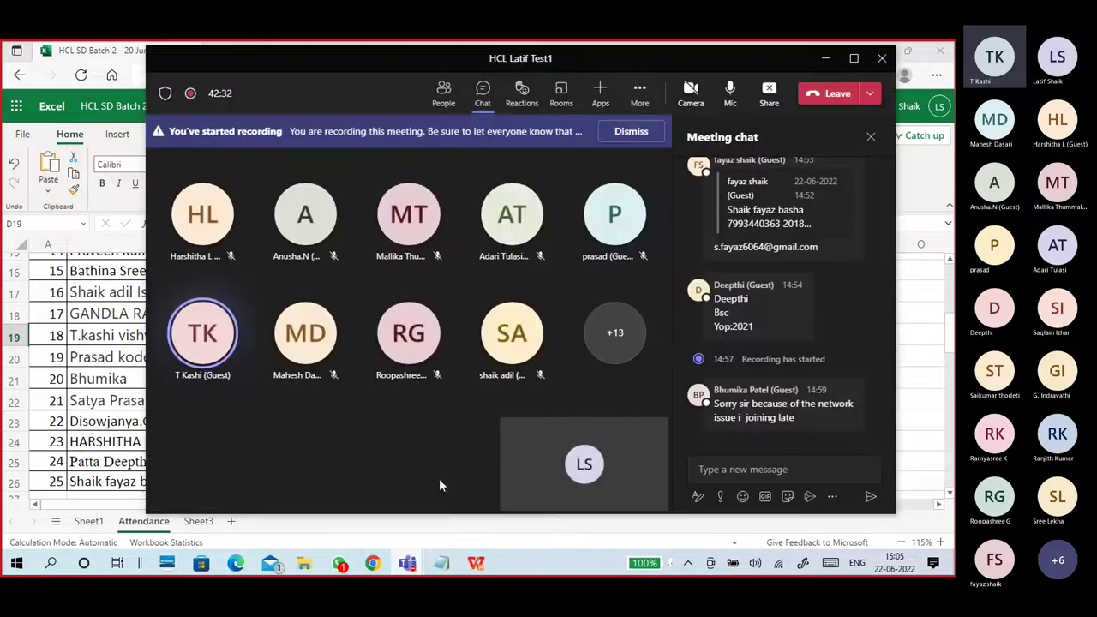
{"action": "left_click", "coordinate": [825, 59]}
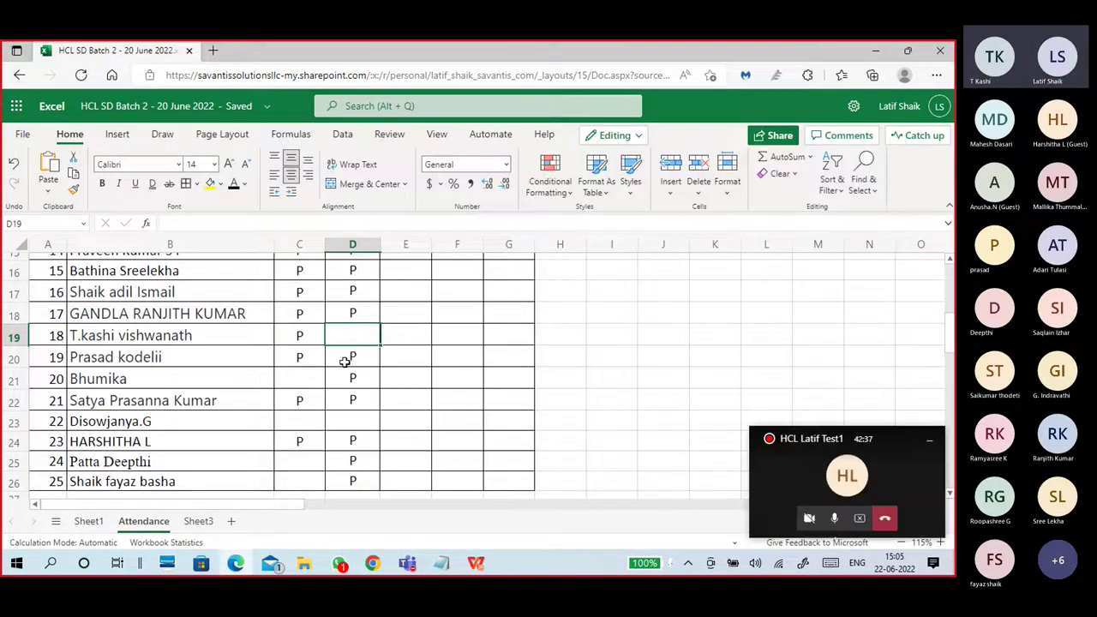
{"action": "type", "text": "P"}
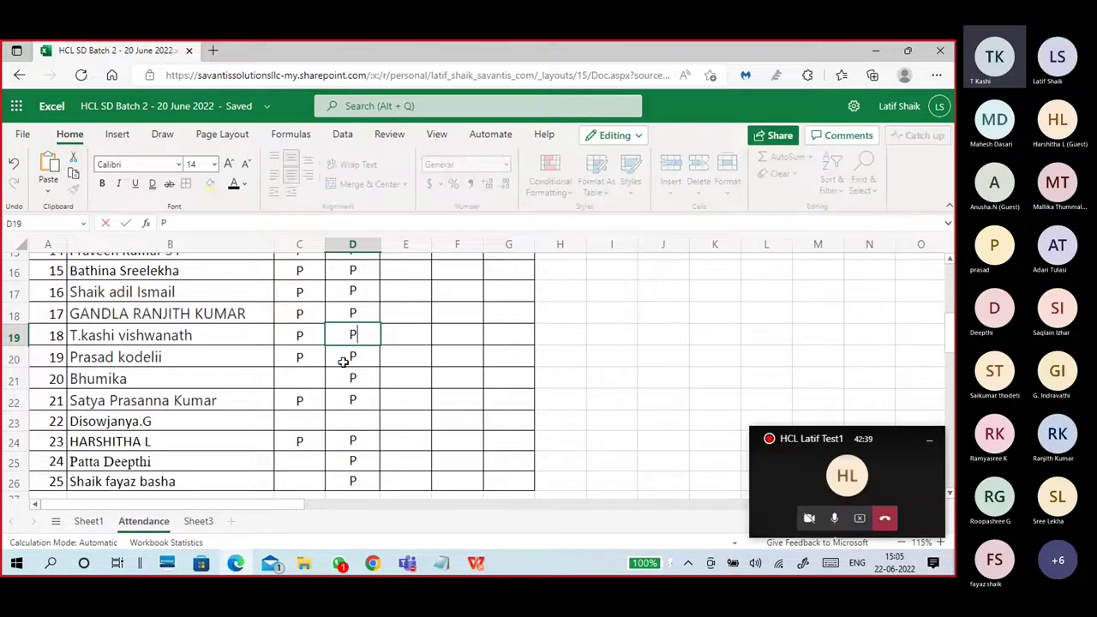
{"action": "left_click", "coordinate": [358, 421]}
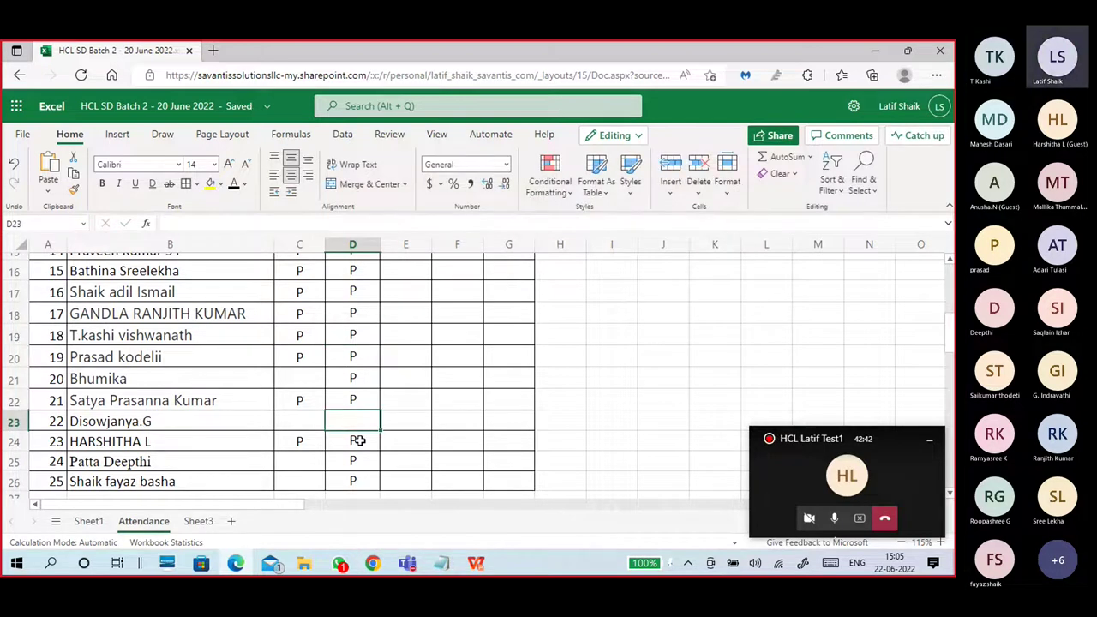
{"action": "scroll", "coordinate": [358, 437], "scroll_direction": "down", "scroll_amount": 1}
{"action": "scroll", "coordinate": [359, 433], "scroll_direction": "up", "scroll_amount": 1}
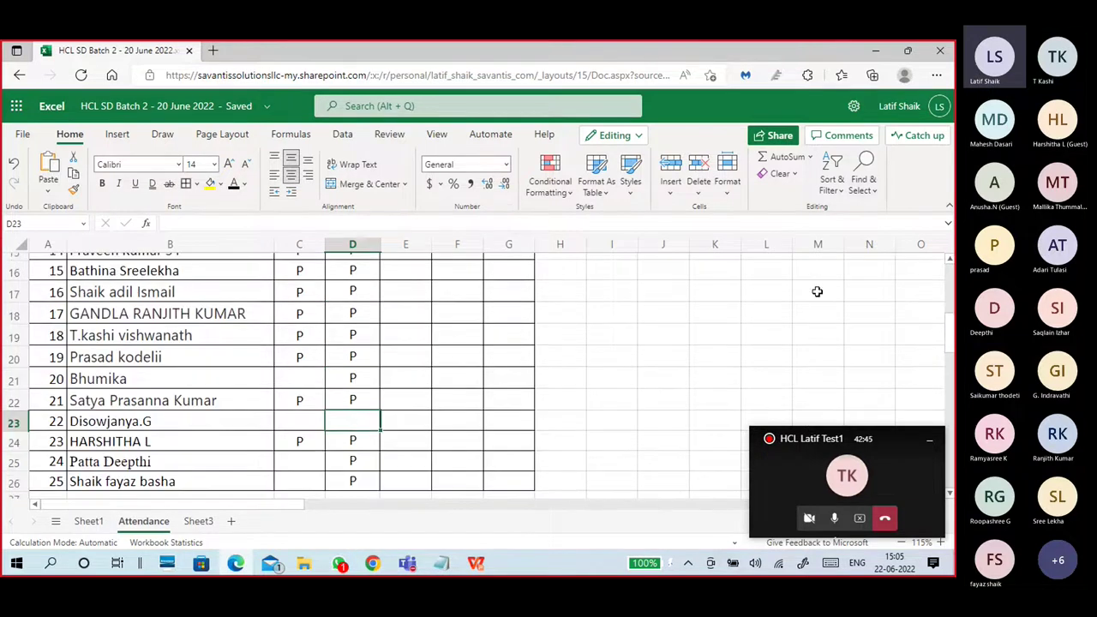
{"action": "scroll", "coordinate": [475, 453], "scroll_direction": "up", "scroll_amount": 5}
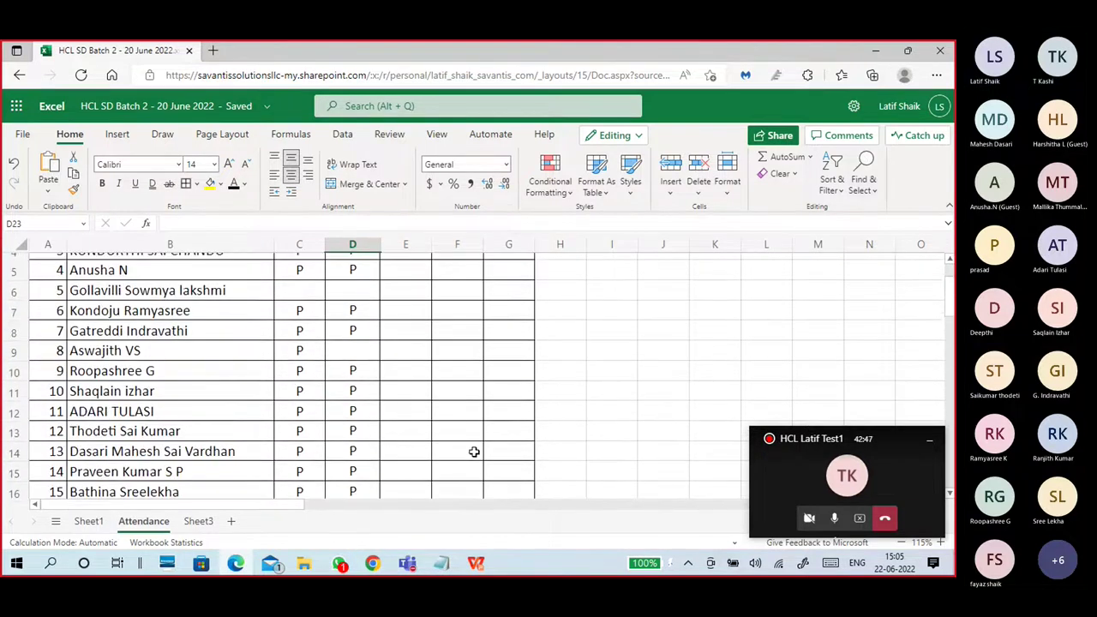
Step: Minimise the attendance workbook's browser window and close WPS Office with its Basic PC Hardware presentation
{"action": "left_click", "coordinate": [875, 50]}
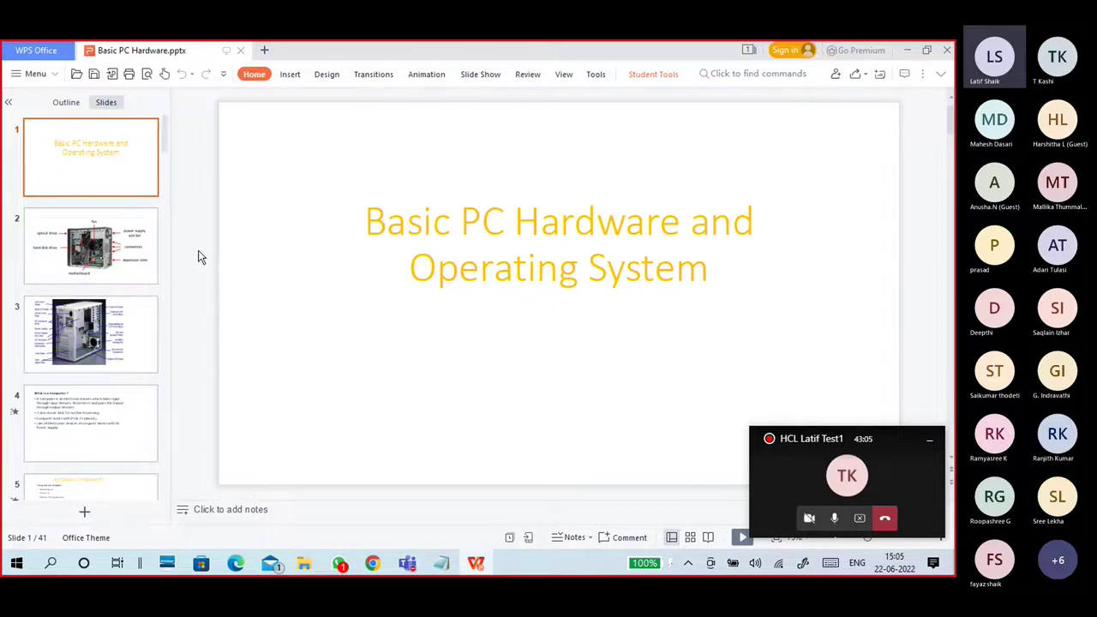
{"action": "left_click", "coordinate": [30, 56]}
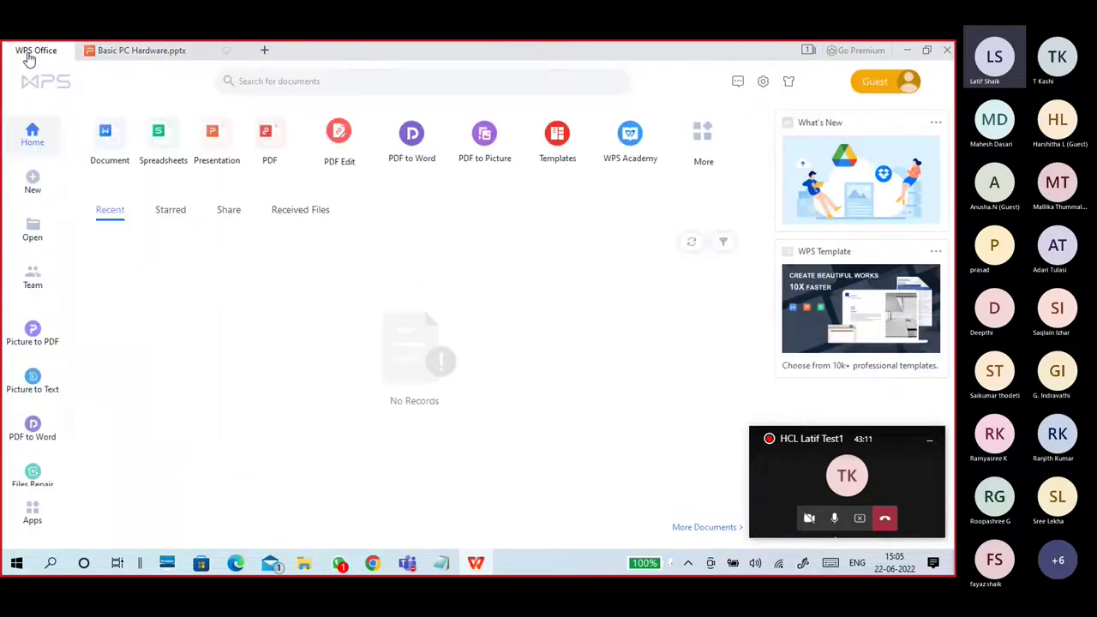
{"action": "left_click", "coordinate": [128, 50]}
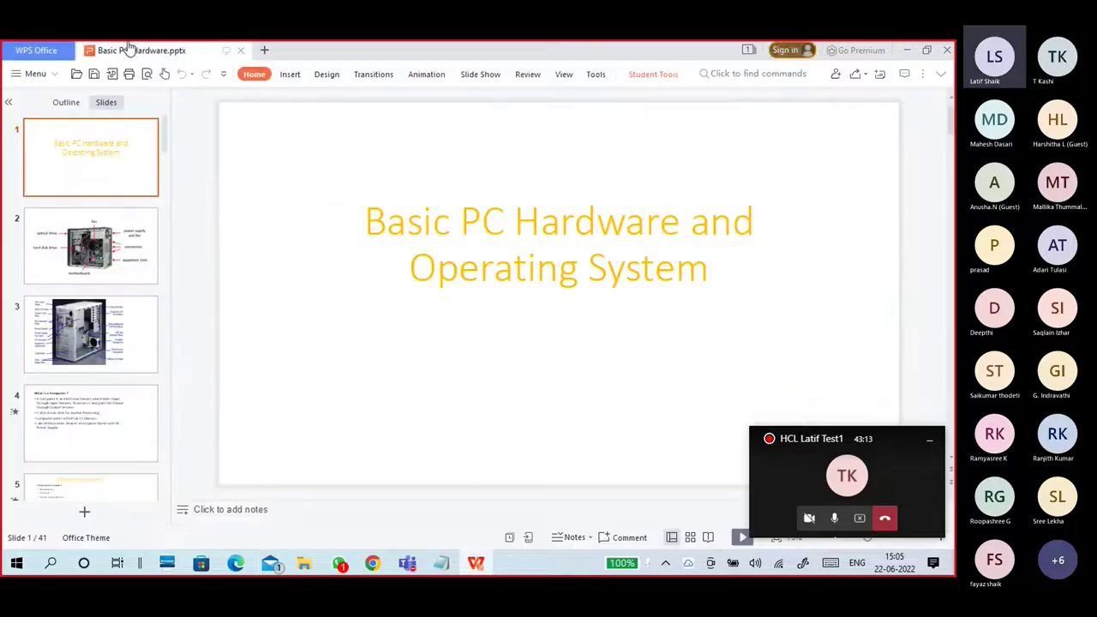
{"action": "left_click", "coordinate": [943, 53]}
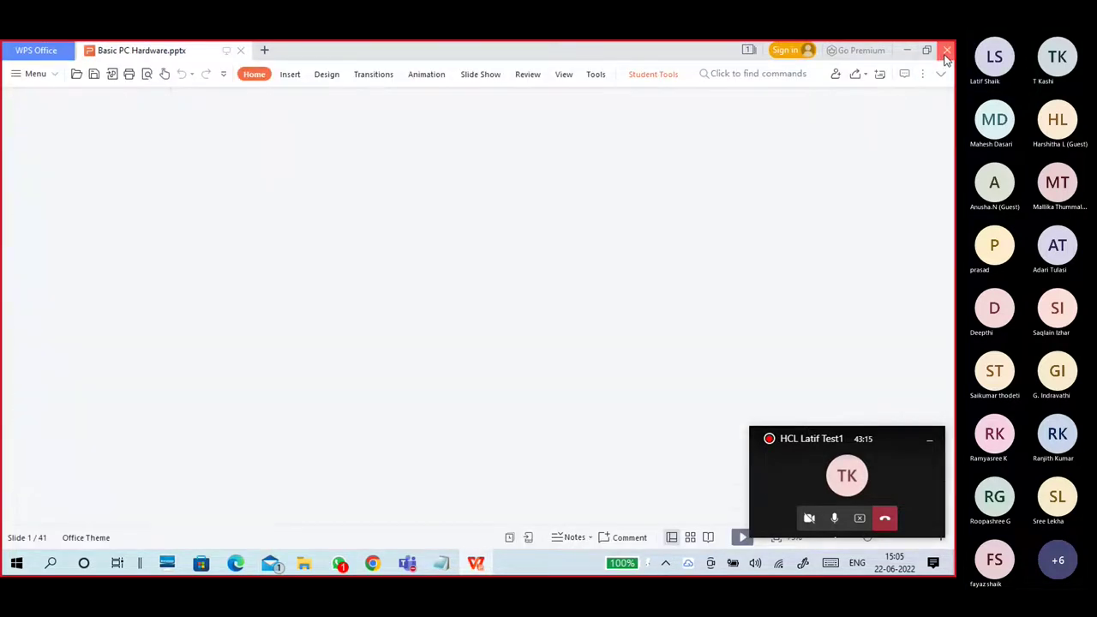
Step: In File Explorer, examine which programs are offered for opening HCL SD - PC Hardware.pptx, without choosing one
{"action": "left_click", "coordinate": [268, 162]}
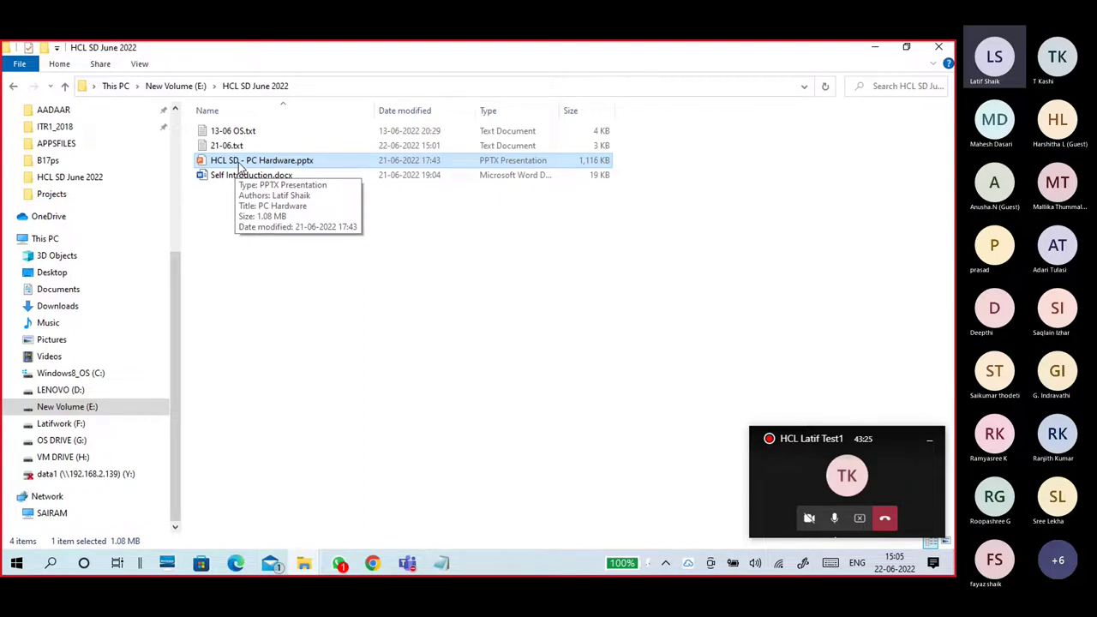
{"action": "double_click", "coordinate": [239, 163]}
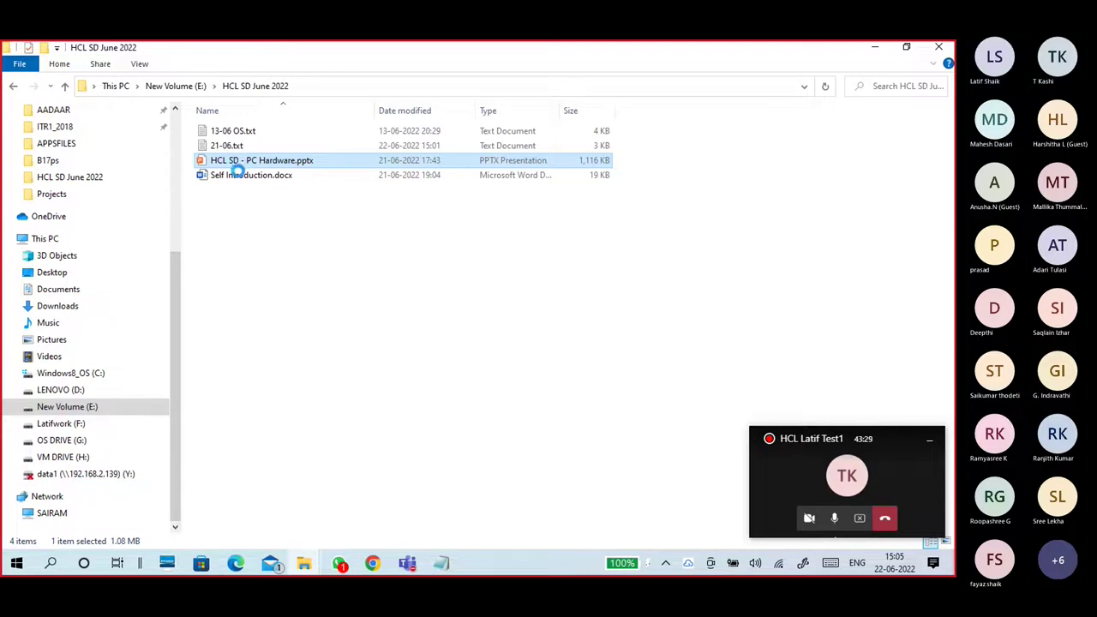
{"action": "right_click", "coordinate": [238, 169]}
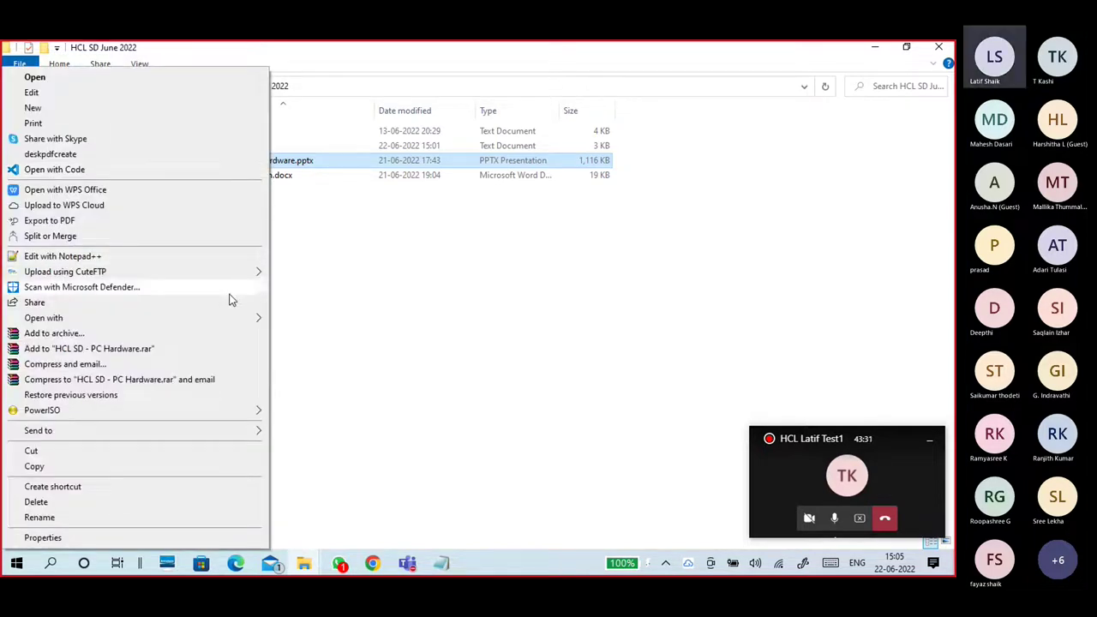
{"action": "mouse_move", "coordinate": [236, 323]}
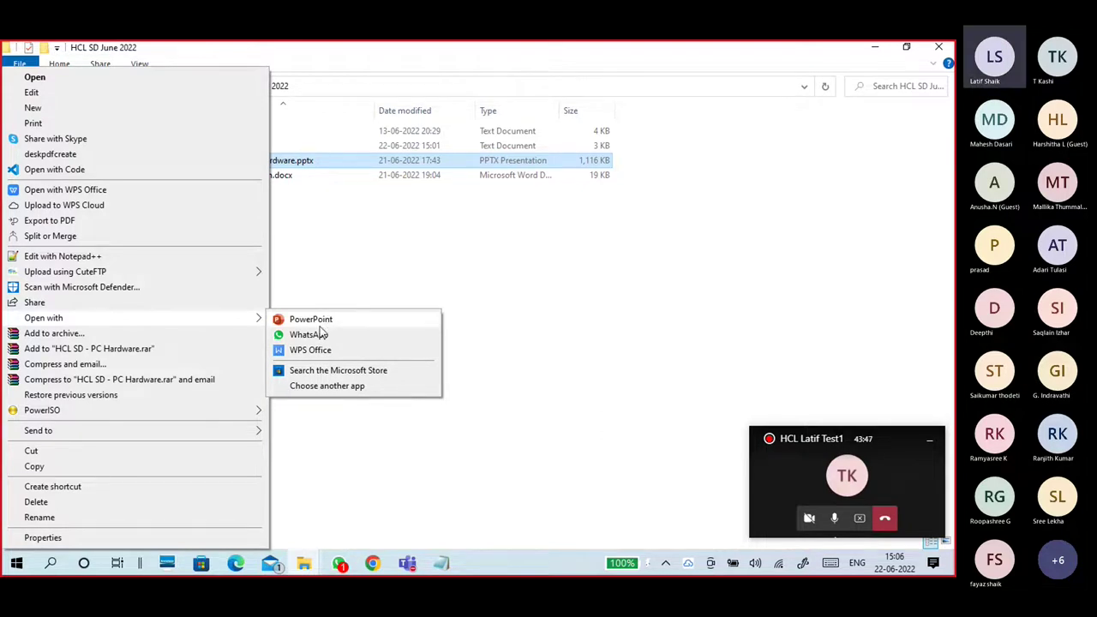
{"action": "left_click", "coordinate": [324, 246]}
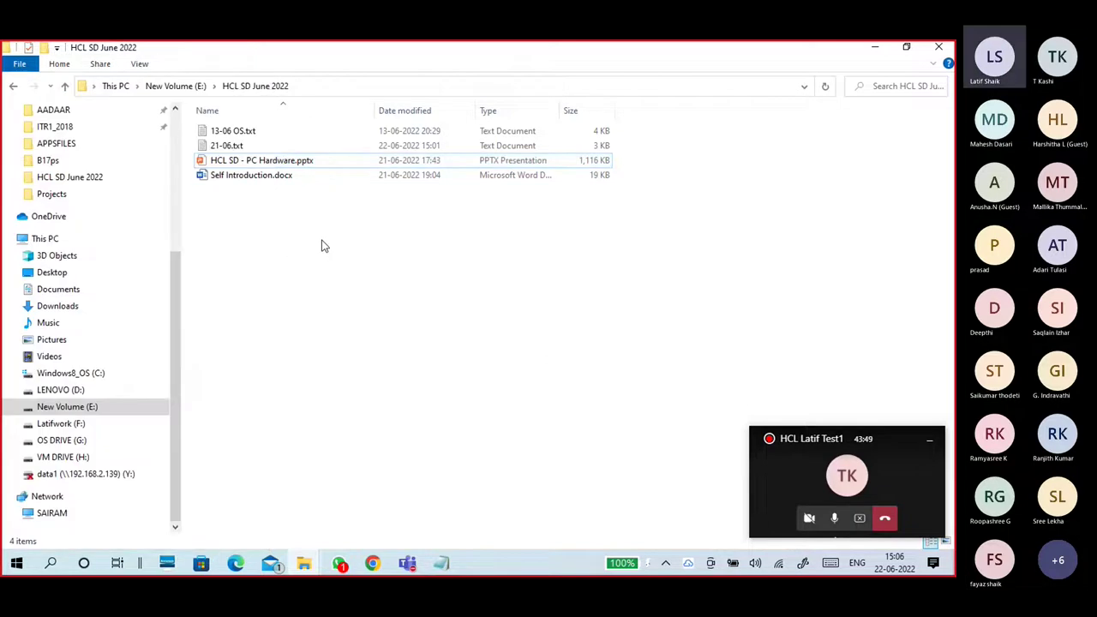
{"action": "right_click", "coordinate": [315, 226]}
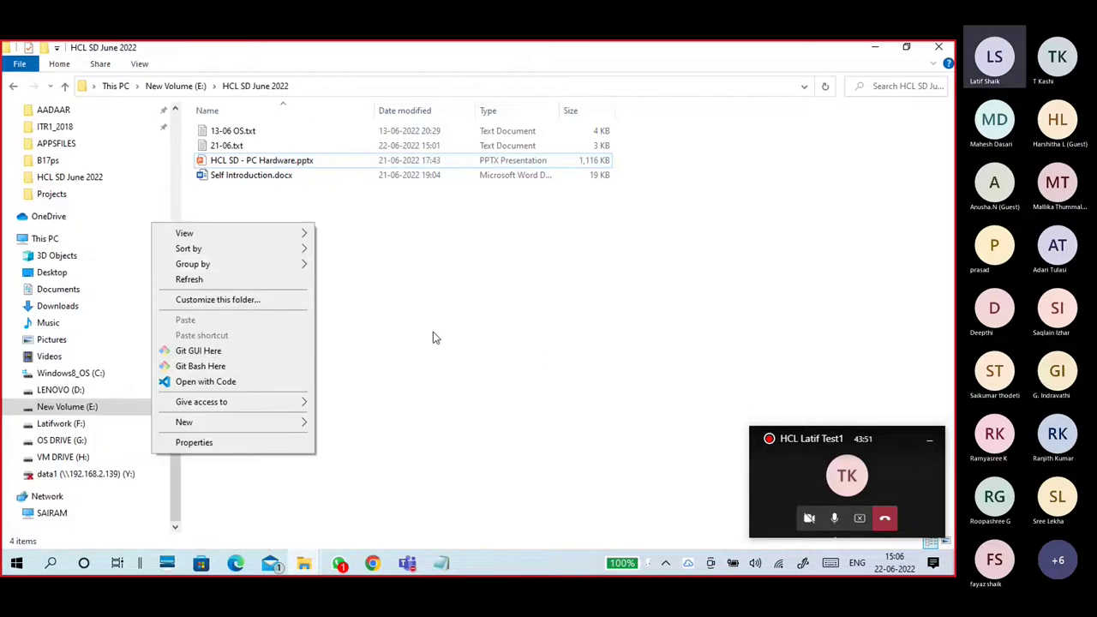
{"action": "left_click", "coordinate": [309, 194]}
{"action": "right_click", "coordinate": [288, 164]}
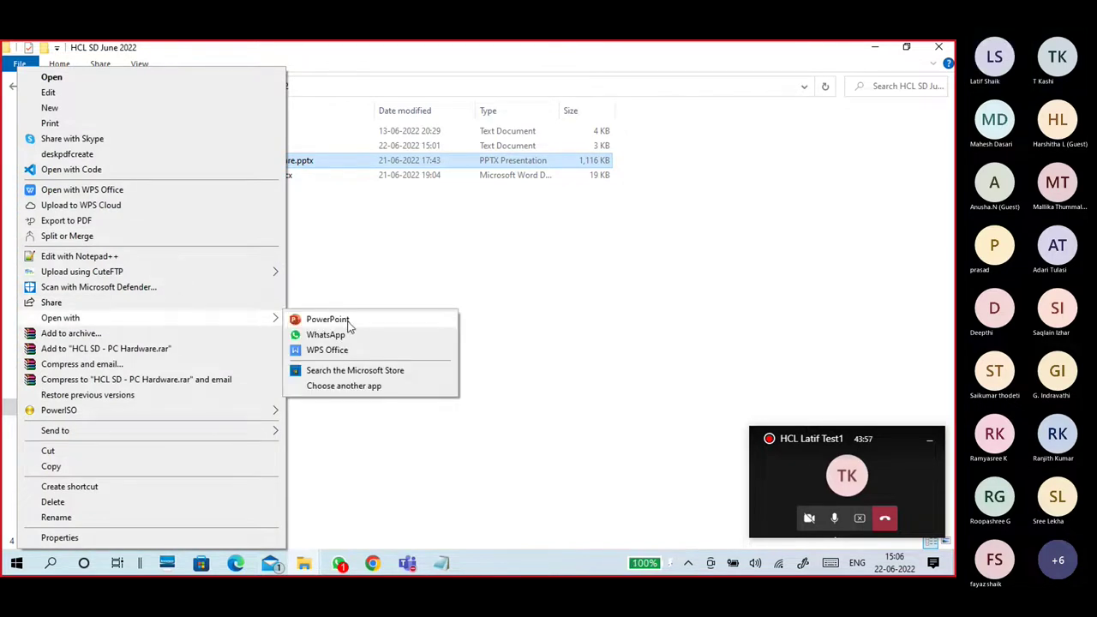
{"action": "left_click", "coordinate": [371, 252]}
Step: Change the default program for .pptx files from the properties of HCL SD - PC Hardware.pptx to PowerPoint and apply it
{"action": "left_click", "coordinate": [317, 165]}
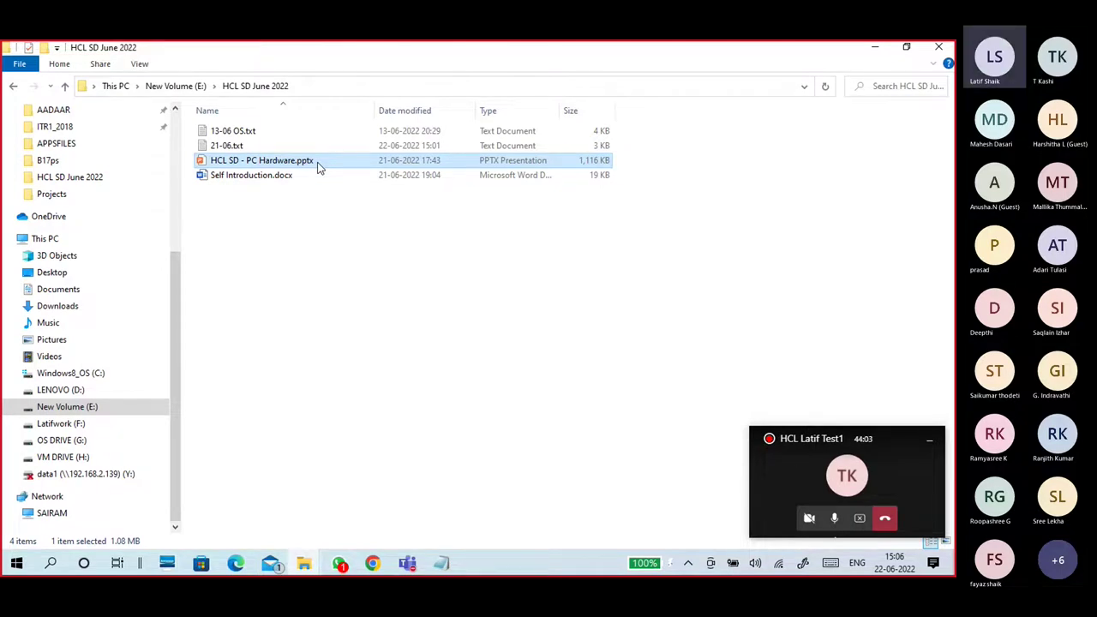
{"action": "right_click", "coordinate": [318, 167]}
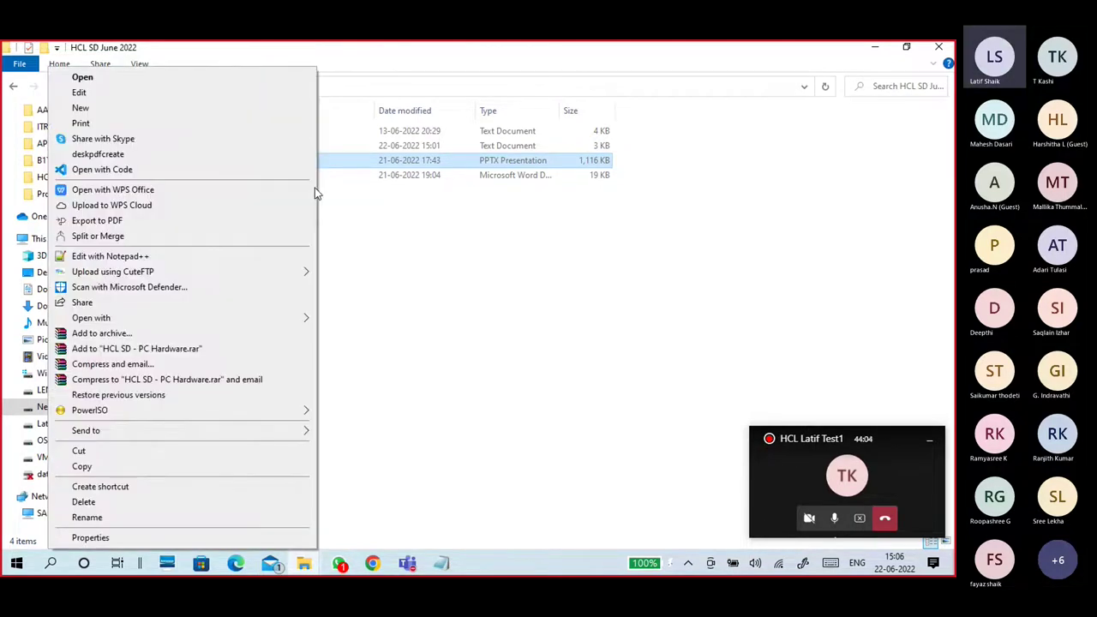
{"action": "left_click", "coordinate": [90, 538]}
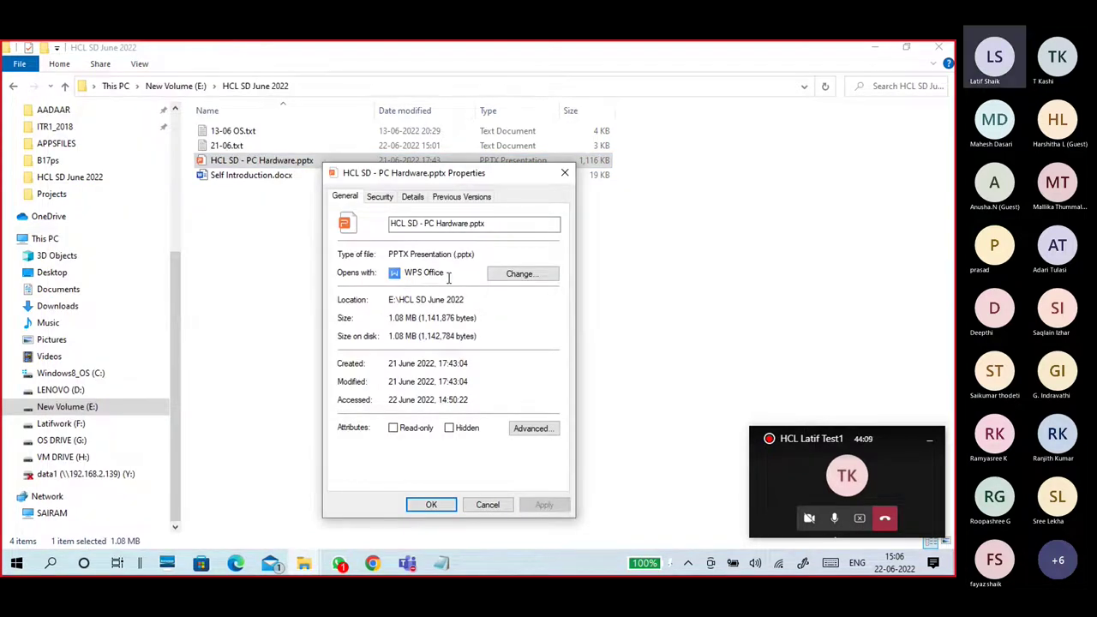
{"action": "left_click_drag", "start_coordinate": [448, 275], "coordinate": [403, 272]}
{"action": "left_click", "coordinate": [510, 276]}
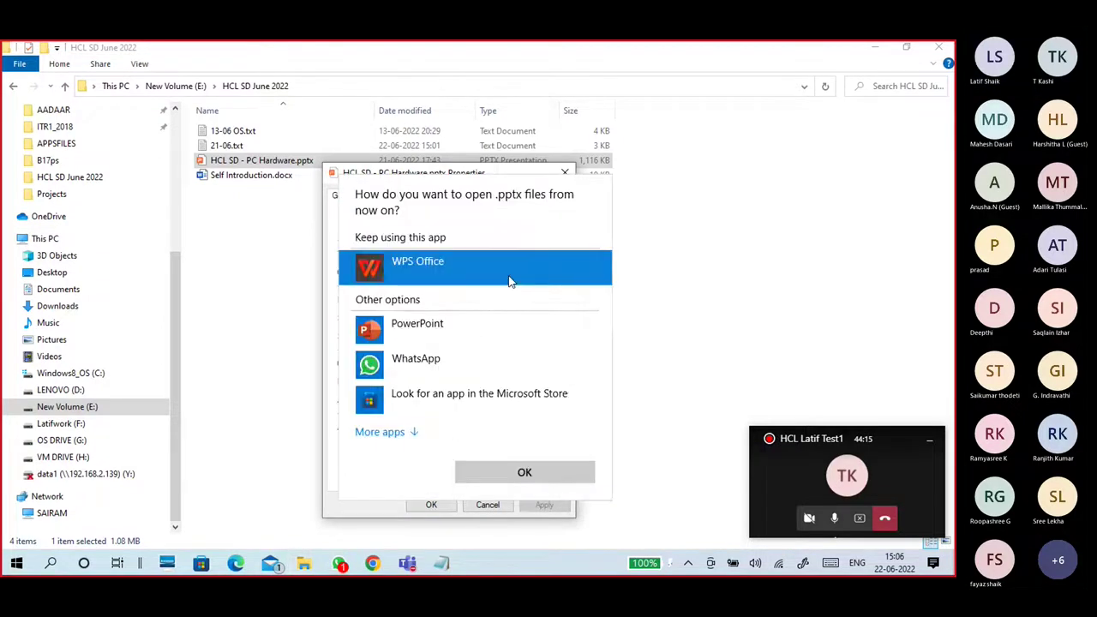
{"action": "left_click", "coordinate": [431, 335]}
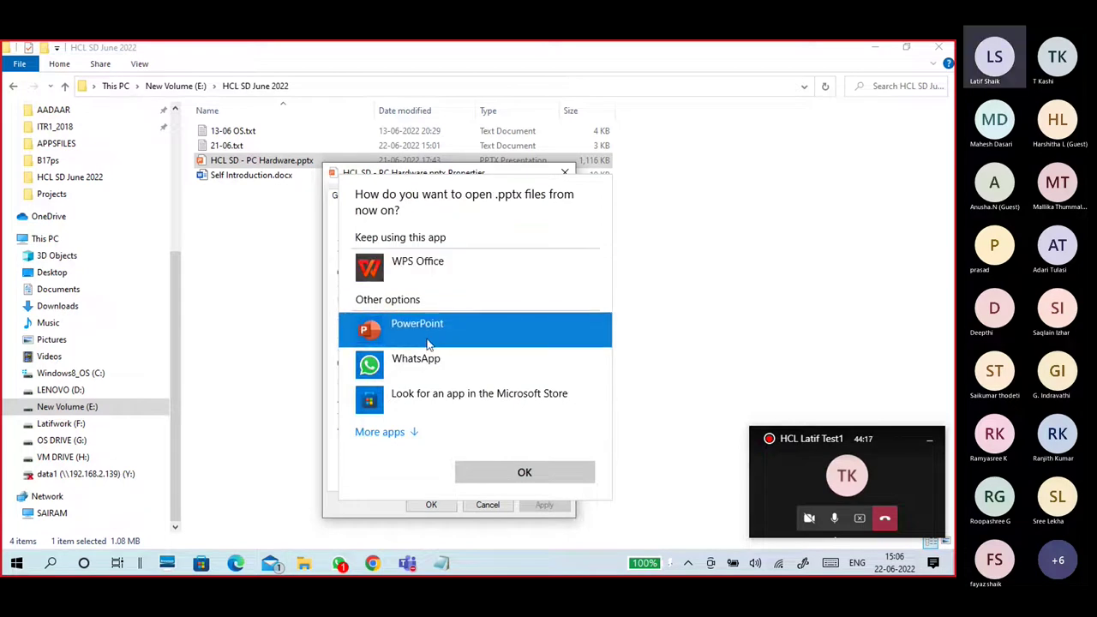
{"action": "left_click", "coordinate": [495, 472]}
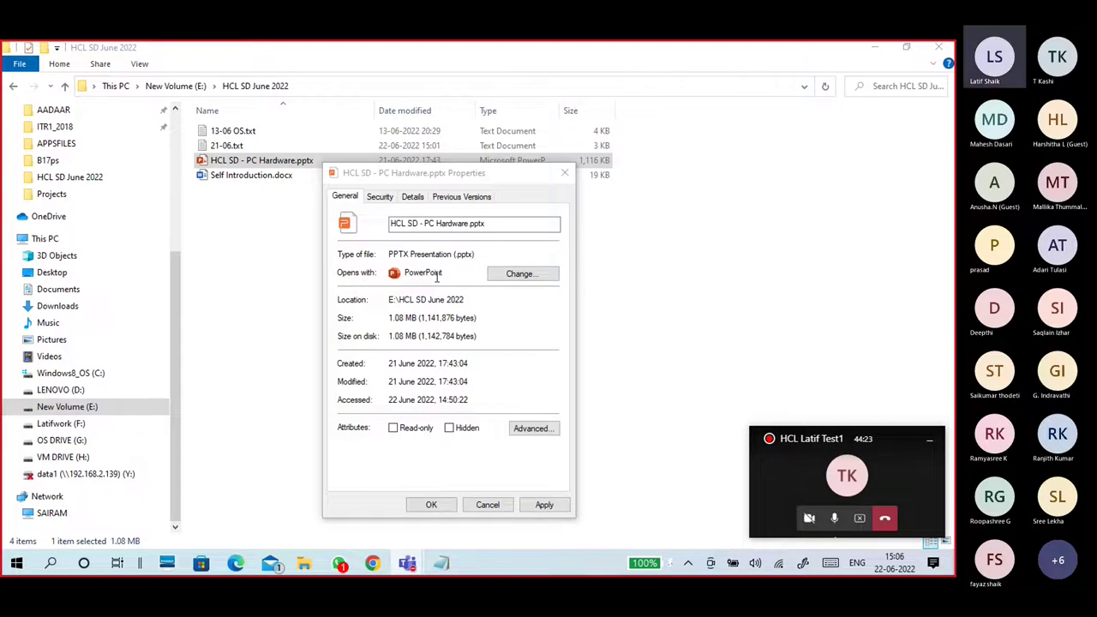
{"action": "left_click", "coordinate": [545, 504]}
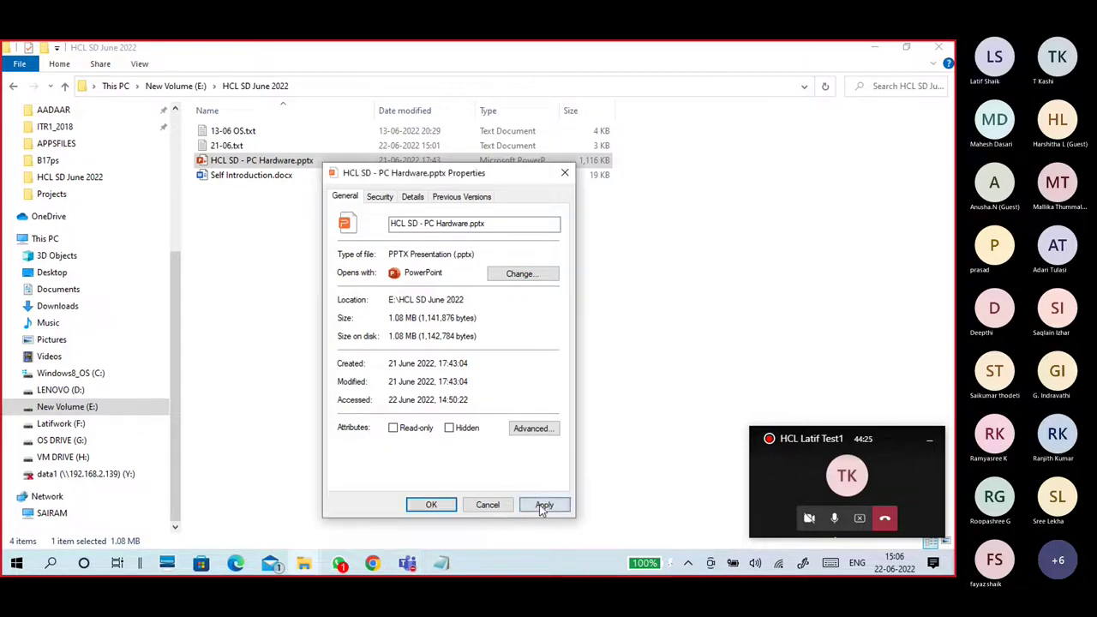
{"action": "left_click", "coordinate": [431, 504]}
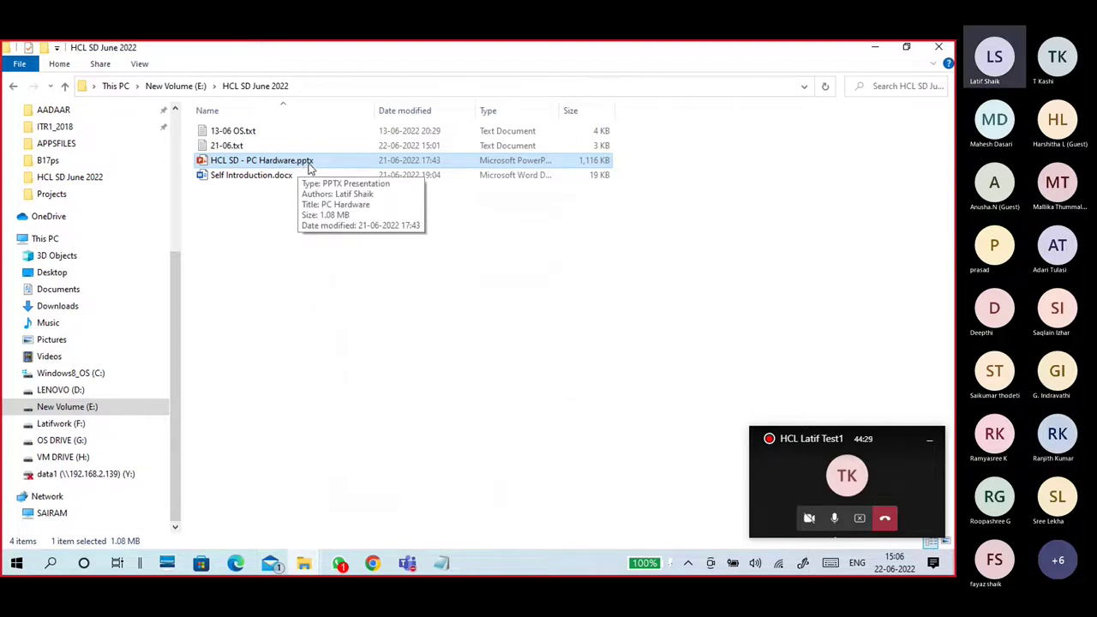
Step: Open HCL SD - PC Hardware.pptx in PowerPoint and minimise it to return to the HCL SD June 2022 folder
{"action": "left_click", "coordinate": [239, 276]}
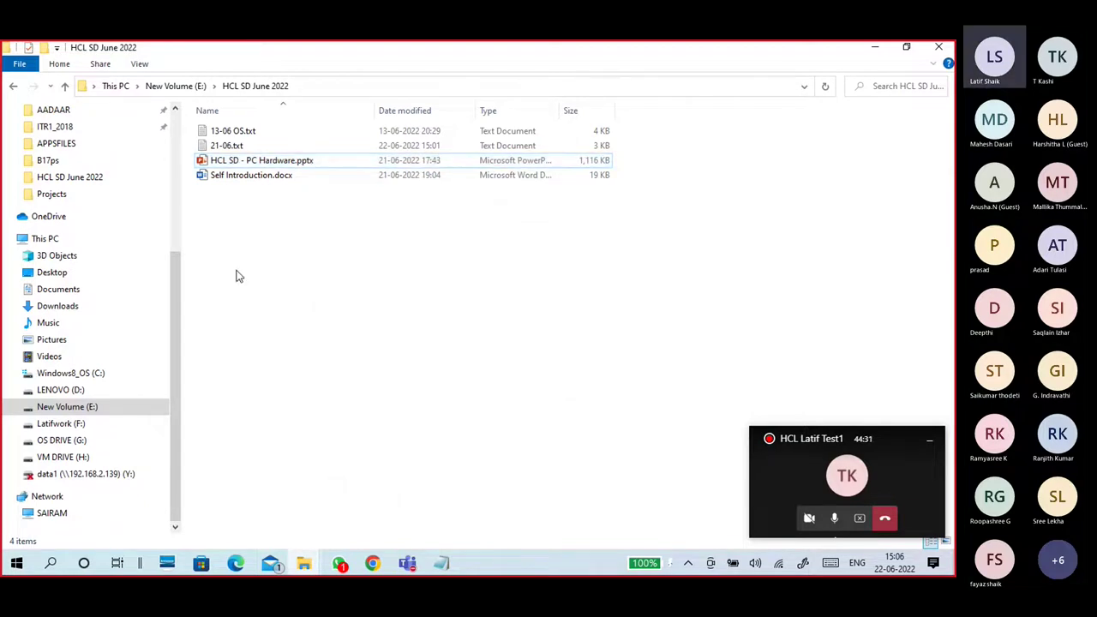
{"action": "left_click", "coordinate": [243, 163]}
{"action": "double_click", "coordinate": [242, 162]}
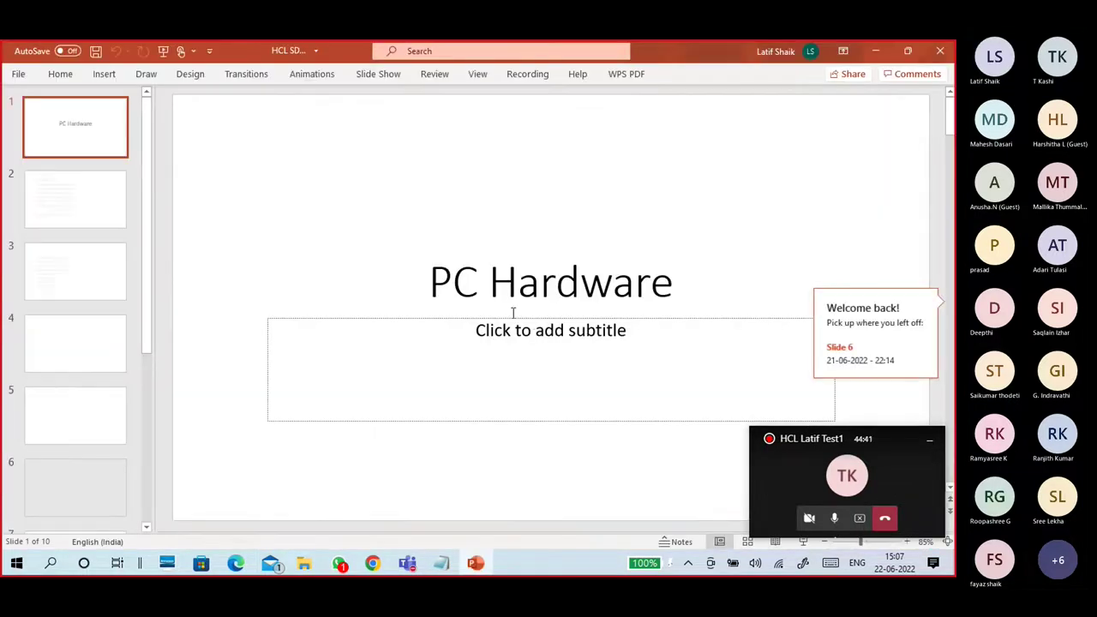
{"action": "left_click", "coordinate": [875, 51]}
{"action": "left_click", "coordinate": [302, 273]}
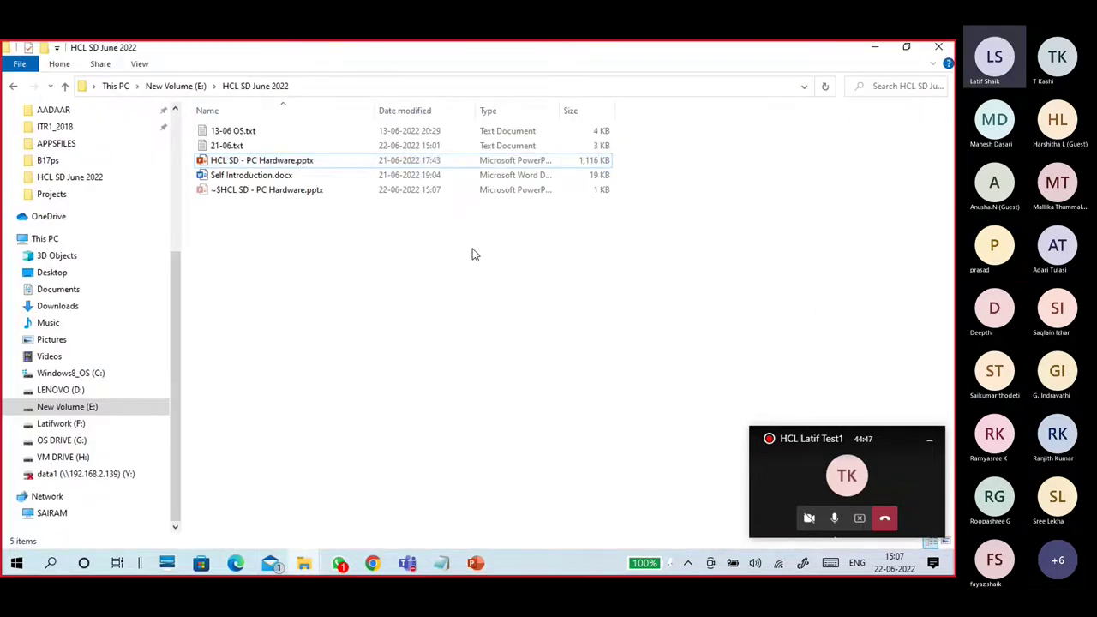
Step: Return to the HCL SD June 2022 folder and check the default program in the properties of Self Introduction.docx, closing them without changes
{"action": "left_click", "coordinate": [874, 48]}
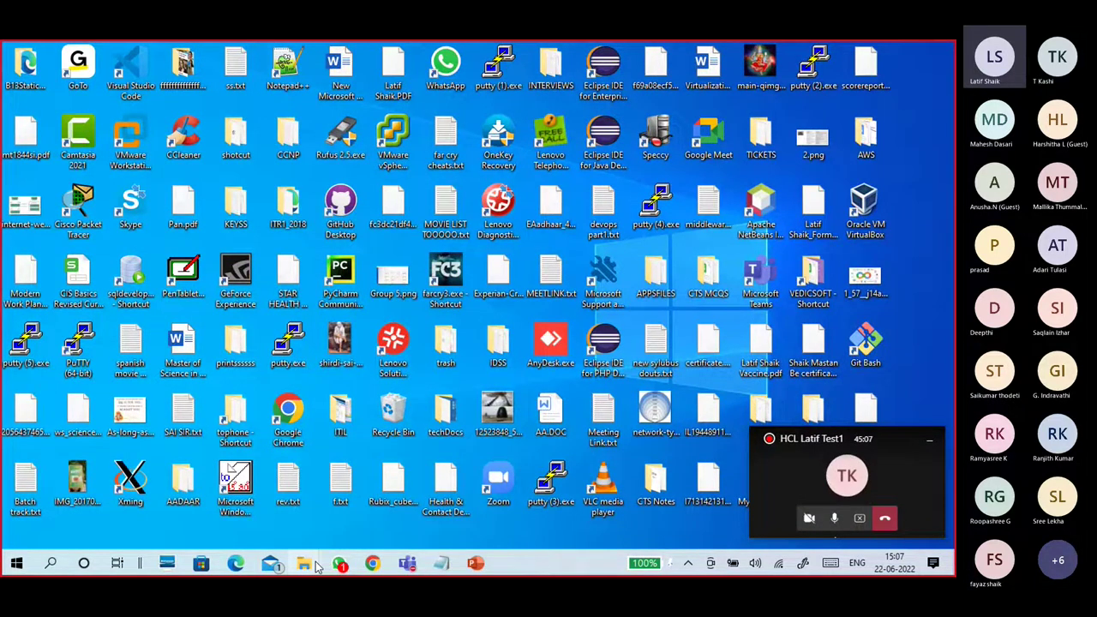
{"action": "mouse_move", "coordinate": [305, 571]}
{"action": "left_click", "coordinate": [227, 501]}
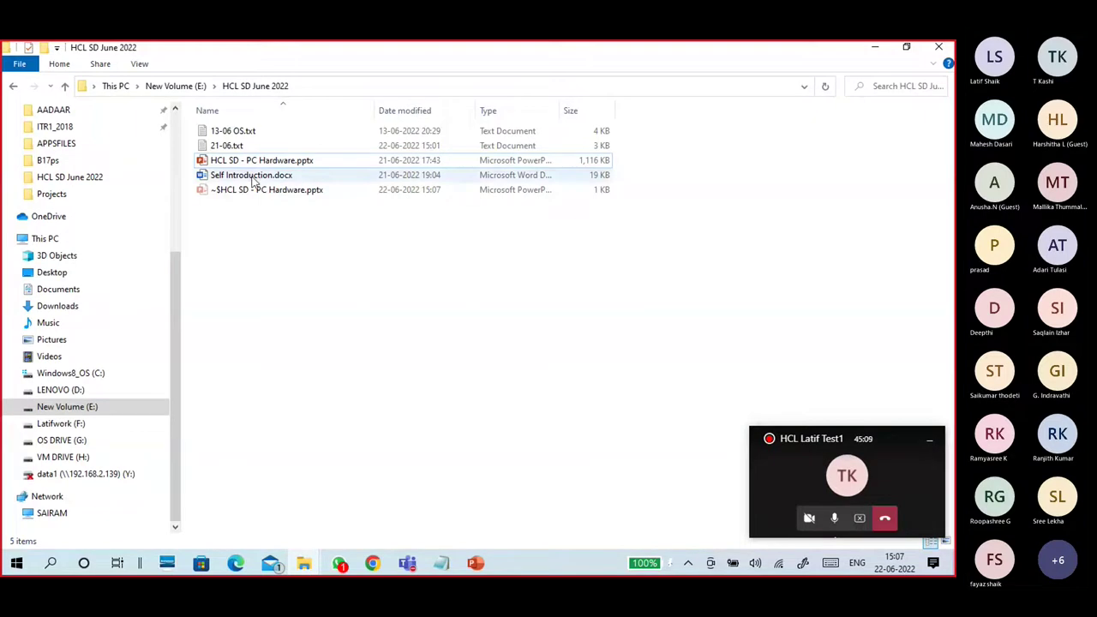
{"action": "left_click", "coordinate": [284, 177]}
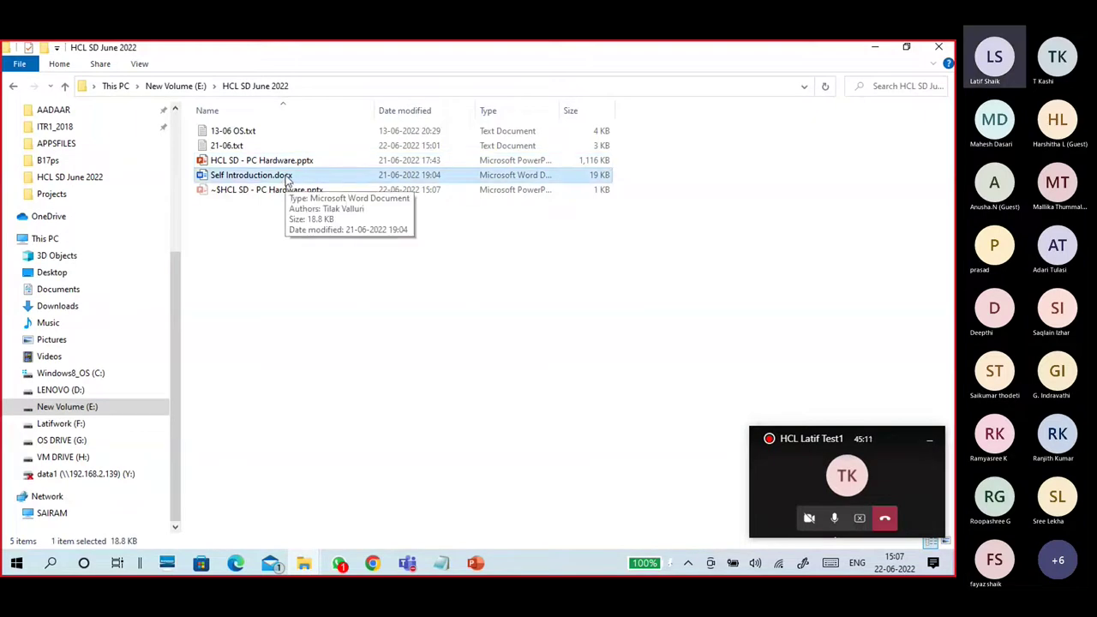
{"action": "right_click", "coordinate": [287, 177]}
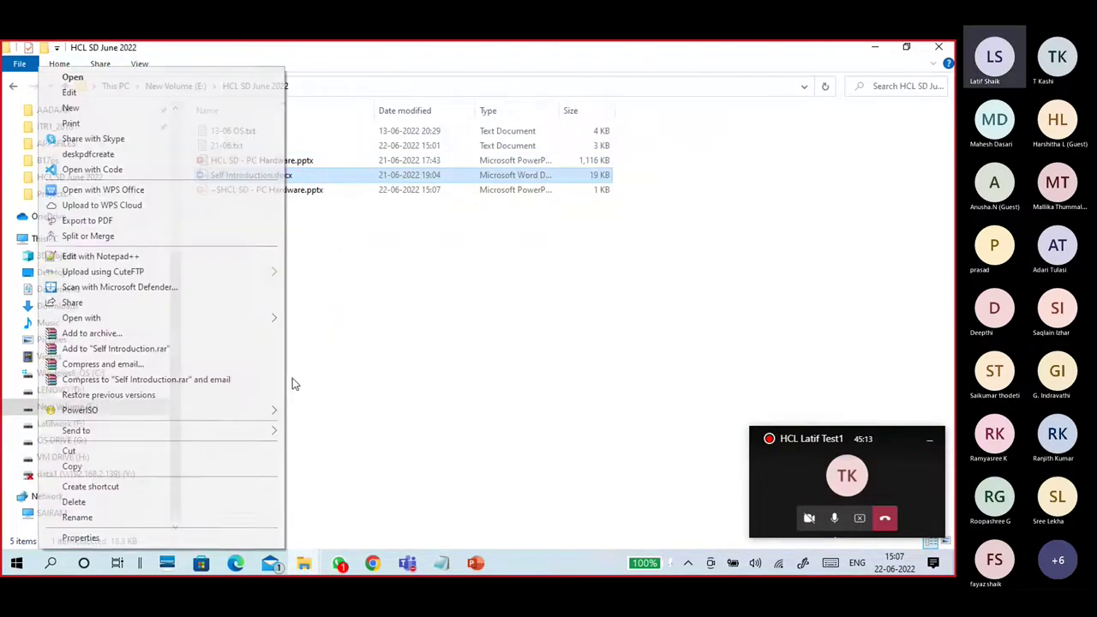
{"action": "left_click", "coordinate": [81, 537]}
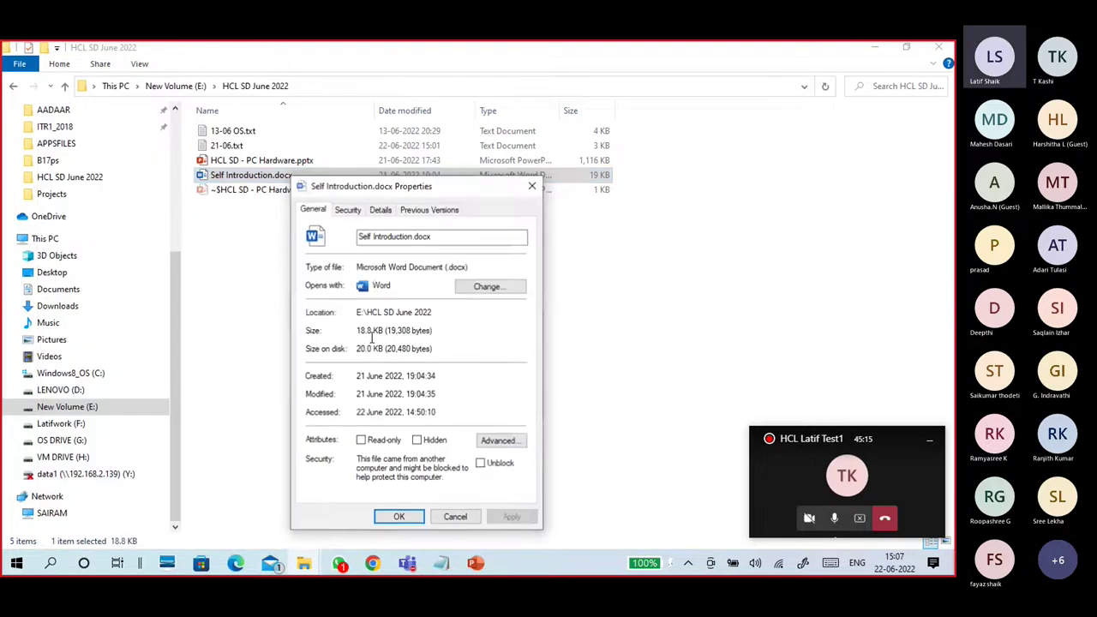
{"action": "double_click", "coordinate": [388, 286]}
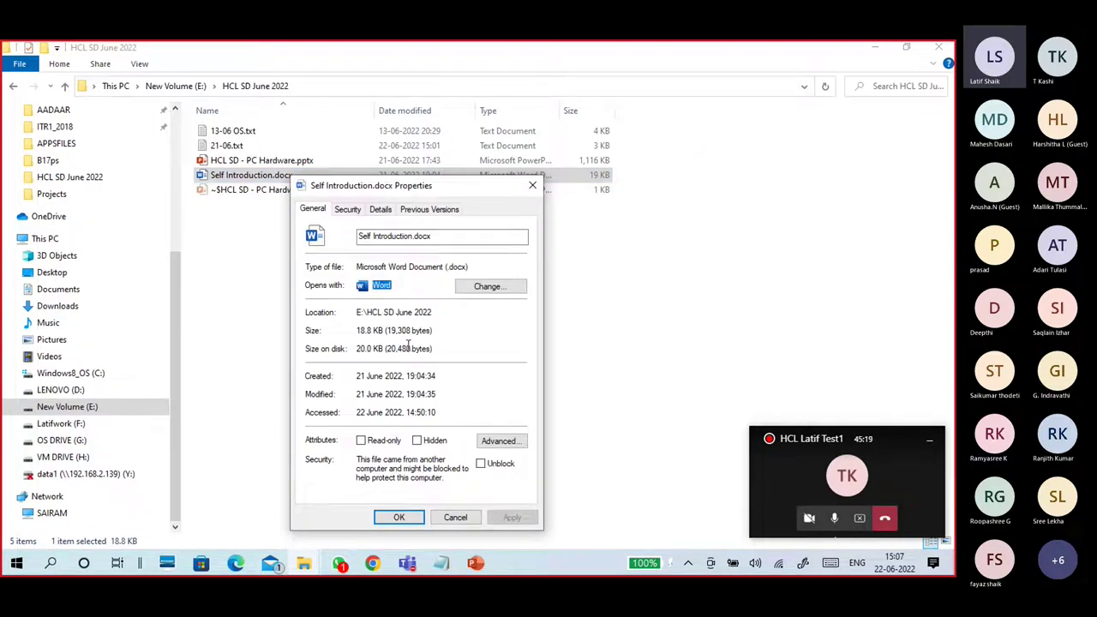
{"action": "left_click", "coordinate": [455, 517]}
{"action": "left_click", "coordinate": [370, 289]}
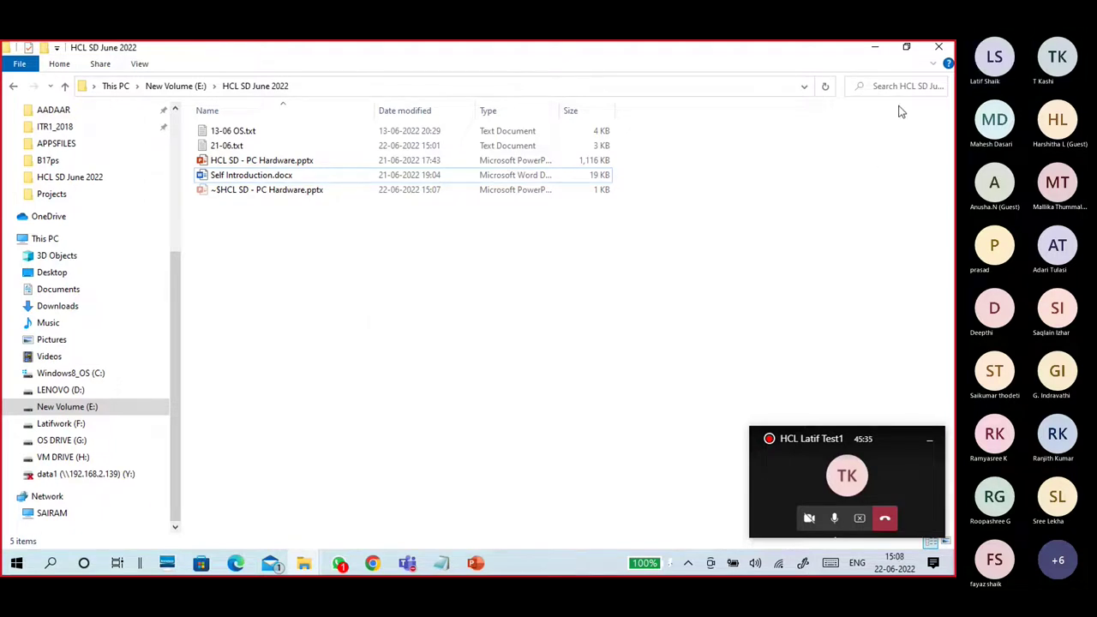
Step: Minimise the folder window, switch to the PC Hardware presentation in PowerPoint and minimise the floating meeting window
{"action": "left_click", "coordinate": [875, 51]}
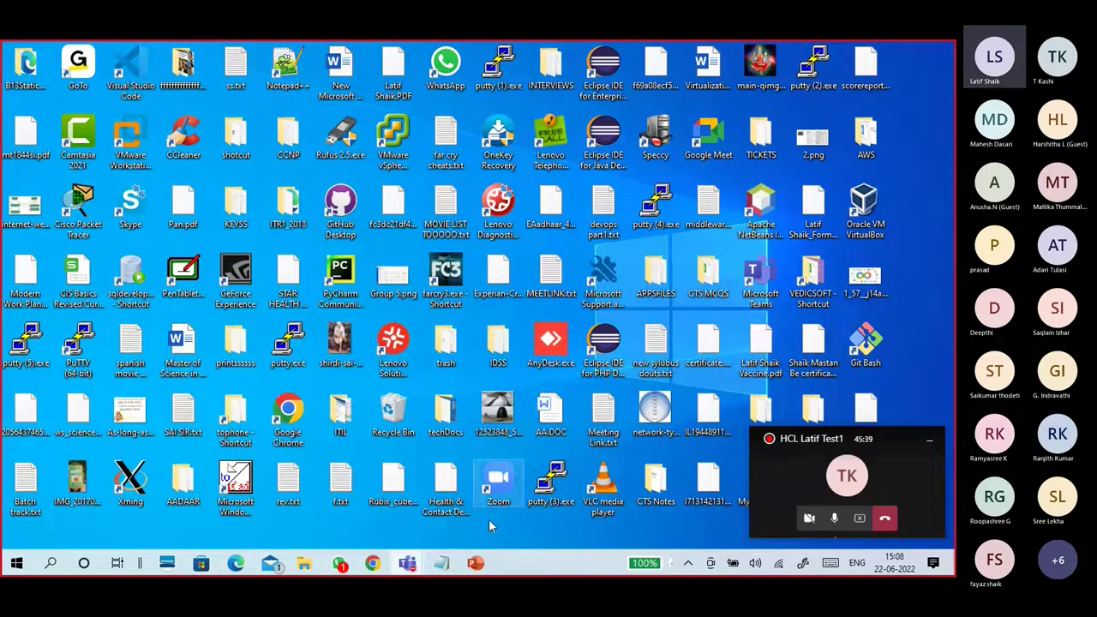
{"action": "left_click", "coordinate": [476, 563]}
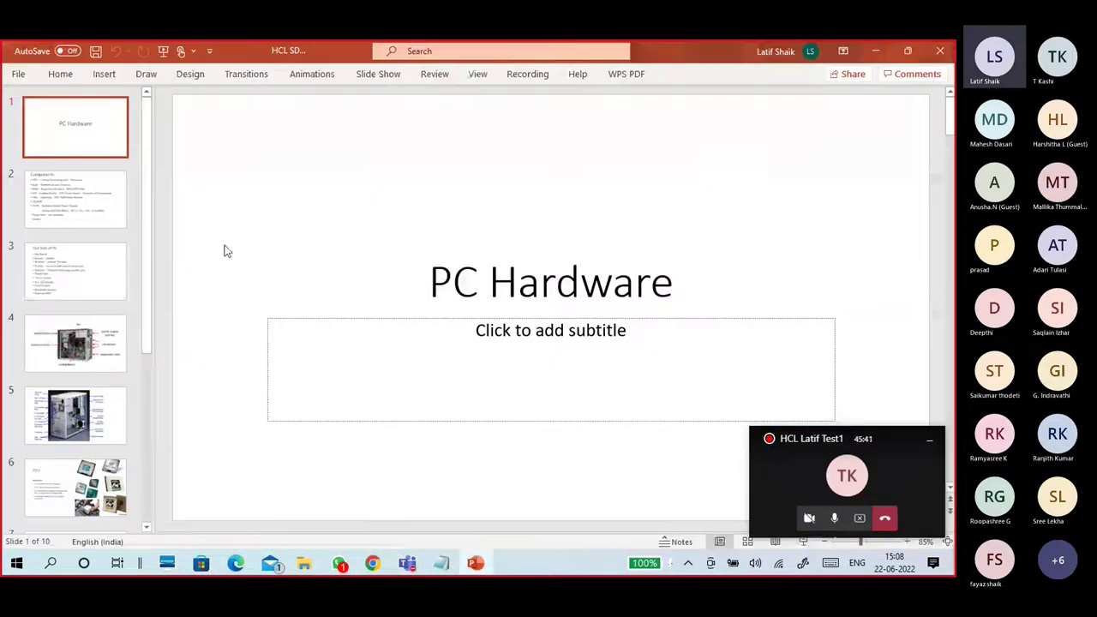
{"action": "left_click", "coordinate": [932, 445]}
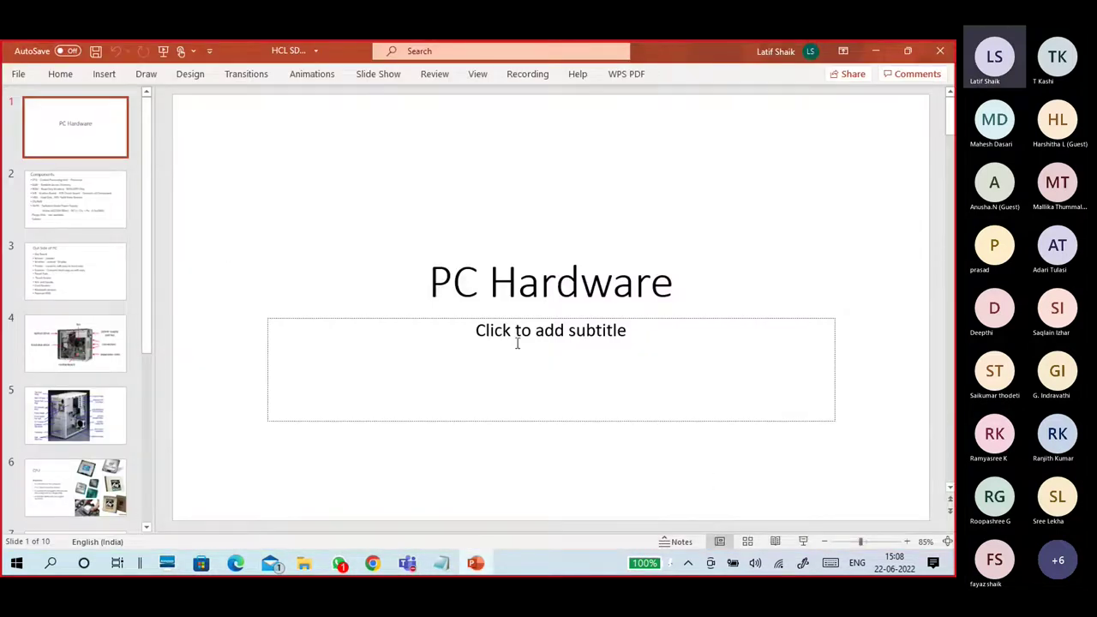
Step: Delete the empty subtitle placeholder from the PC Hardware title slide
{"action": "left_click", "coordinate": [359, 317]}
{"action": "key", "text": "Escape"}
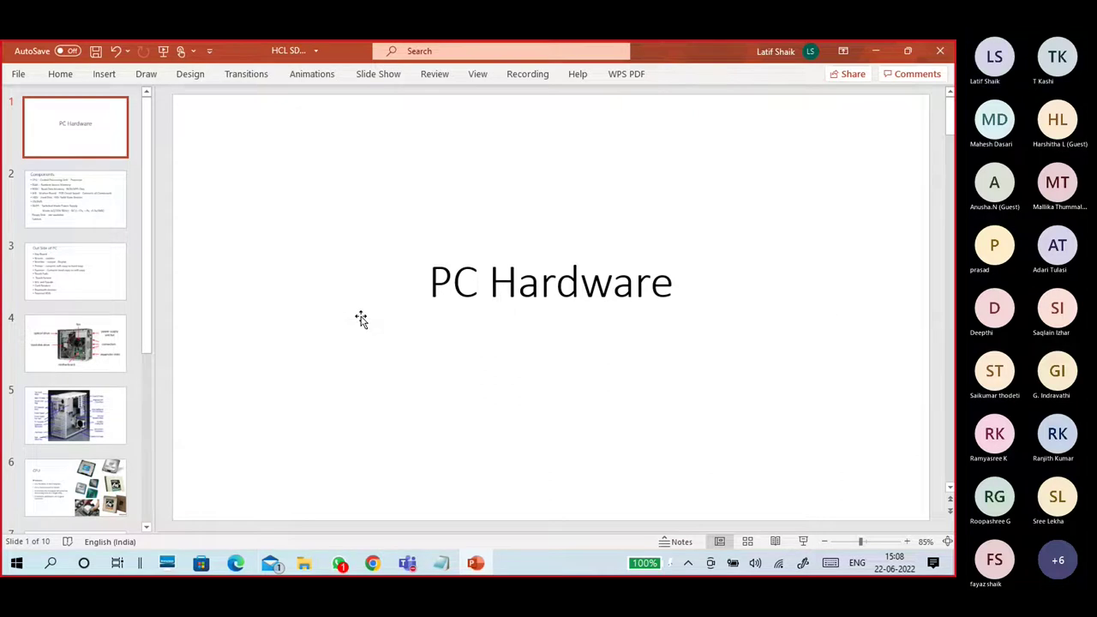
Step: Review the presentation's slides from Components on slide 2 through the 64bit process features on slide 9
{"action": "left_click", "coordinate": [111, 194]}
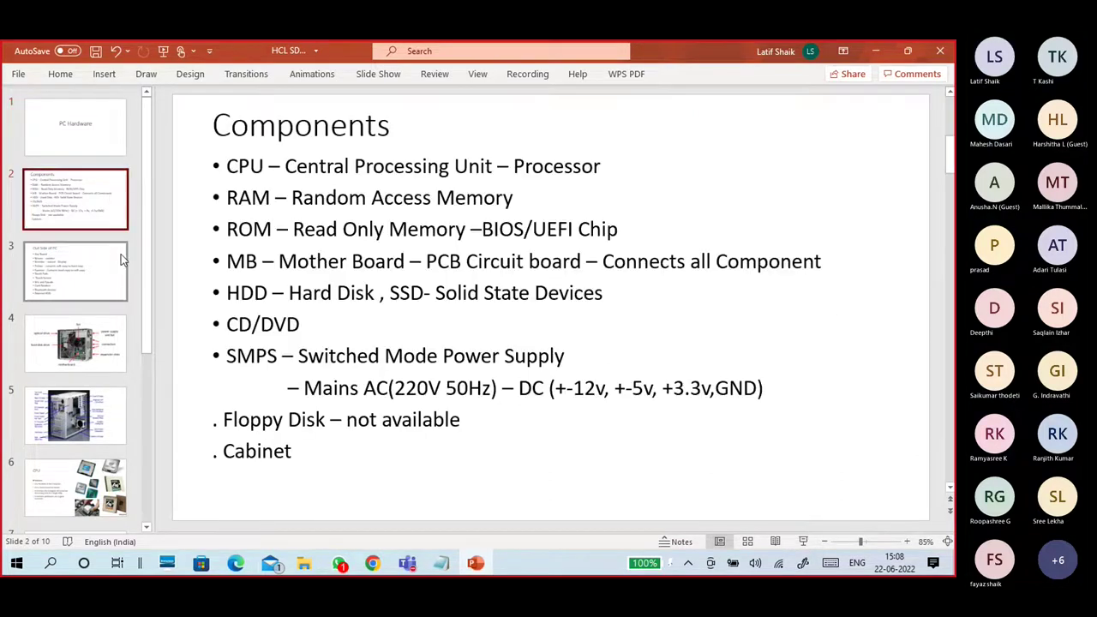
{"action": "left_click", "coordinate": [103, 270]}
{"action": "left_click", "coordinate": [98, 343]}
{"action": "left_click", "coordinate": [97, 422]}
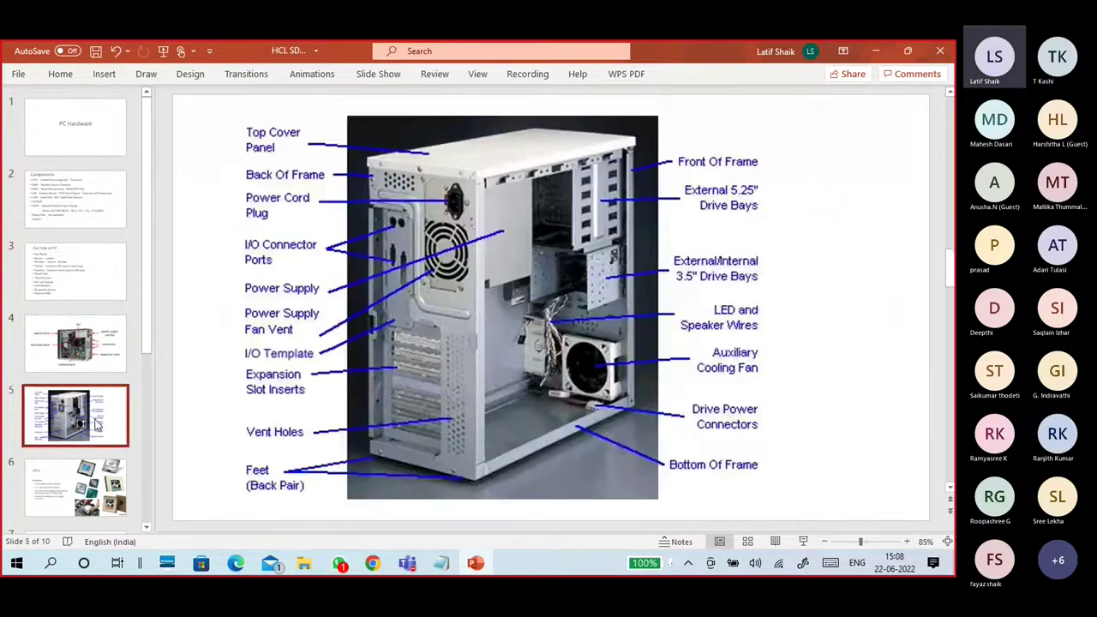
{"action": "left_click", "coordinate": [82, 463]}
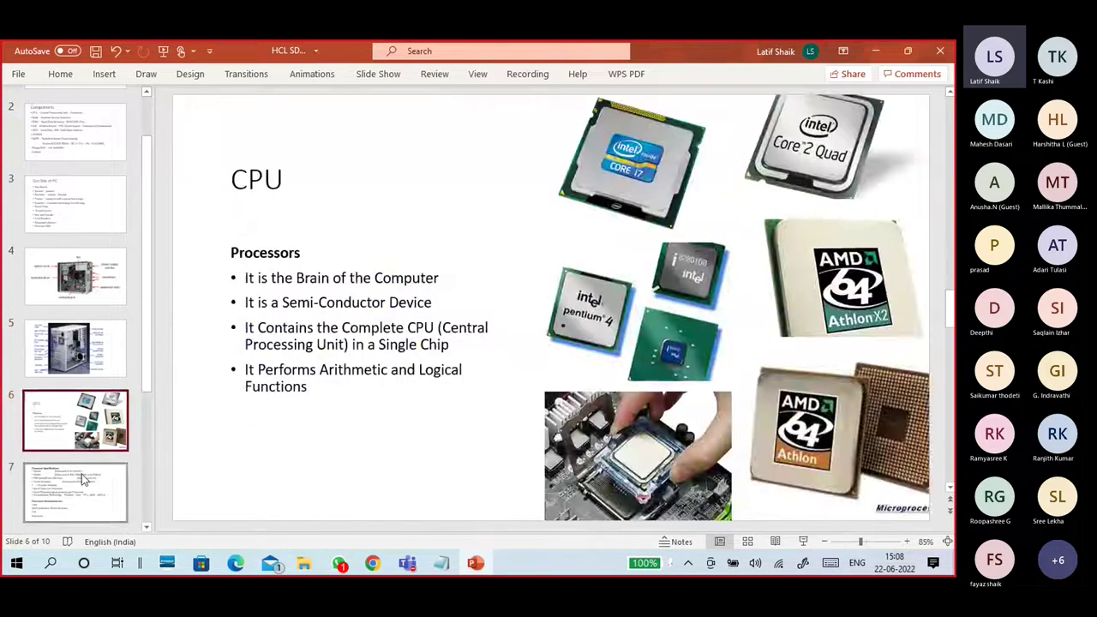
{"action": "left_click", "coordinate": [83, 479]}
{"action": "scroll", "coordinate": [162, 438], "scroll_direction": "down", "scroll_amount": 1}
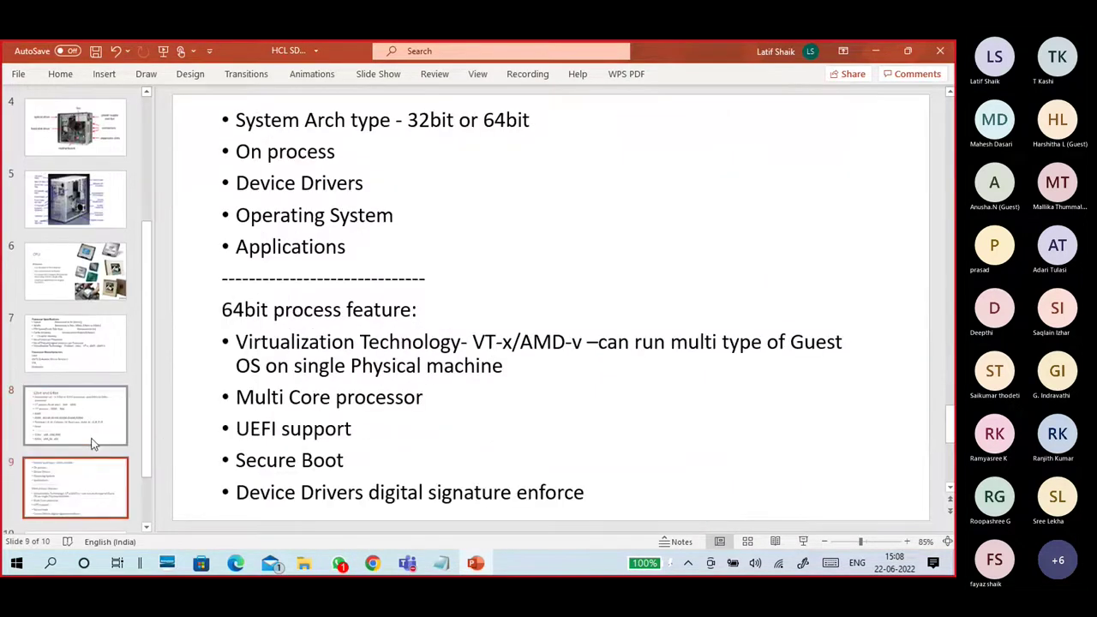
{"action": "scroll", "coordinate": [89, 429], "scroll_direction": "down", "scroll_amount": 2}
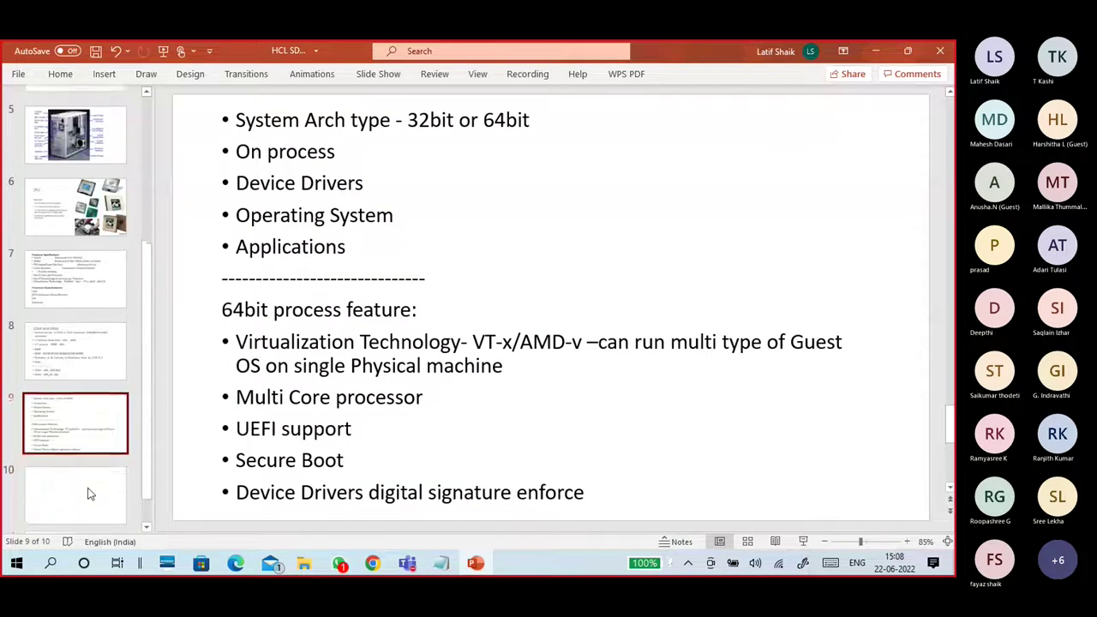
{"action": "left_click", "coordinate": [83, 430]}
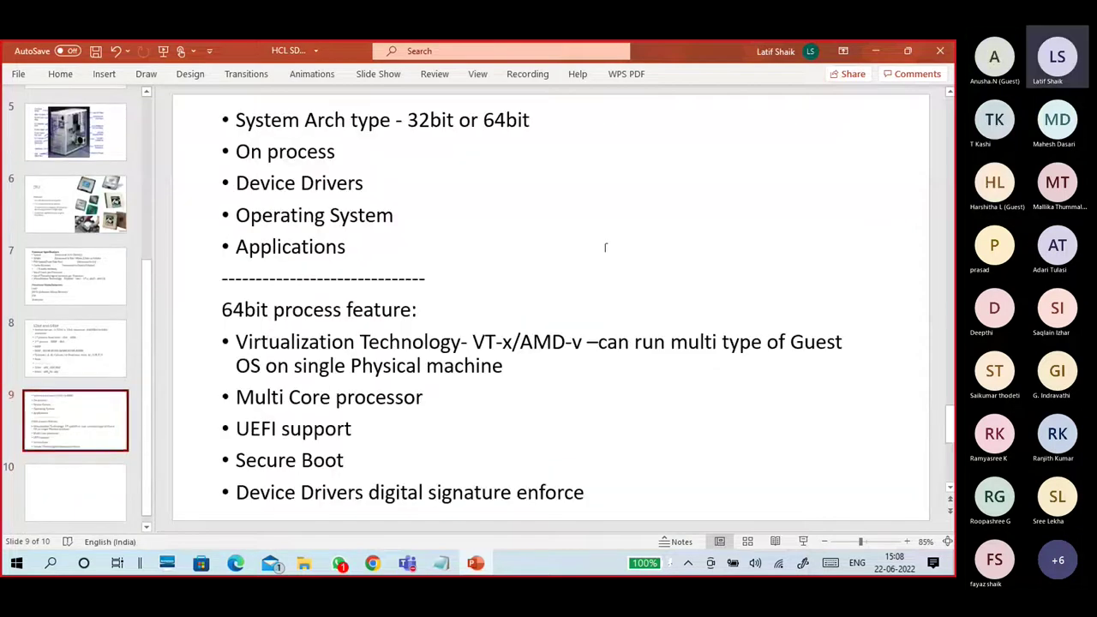